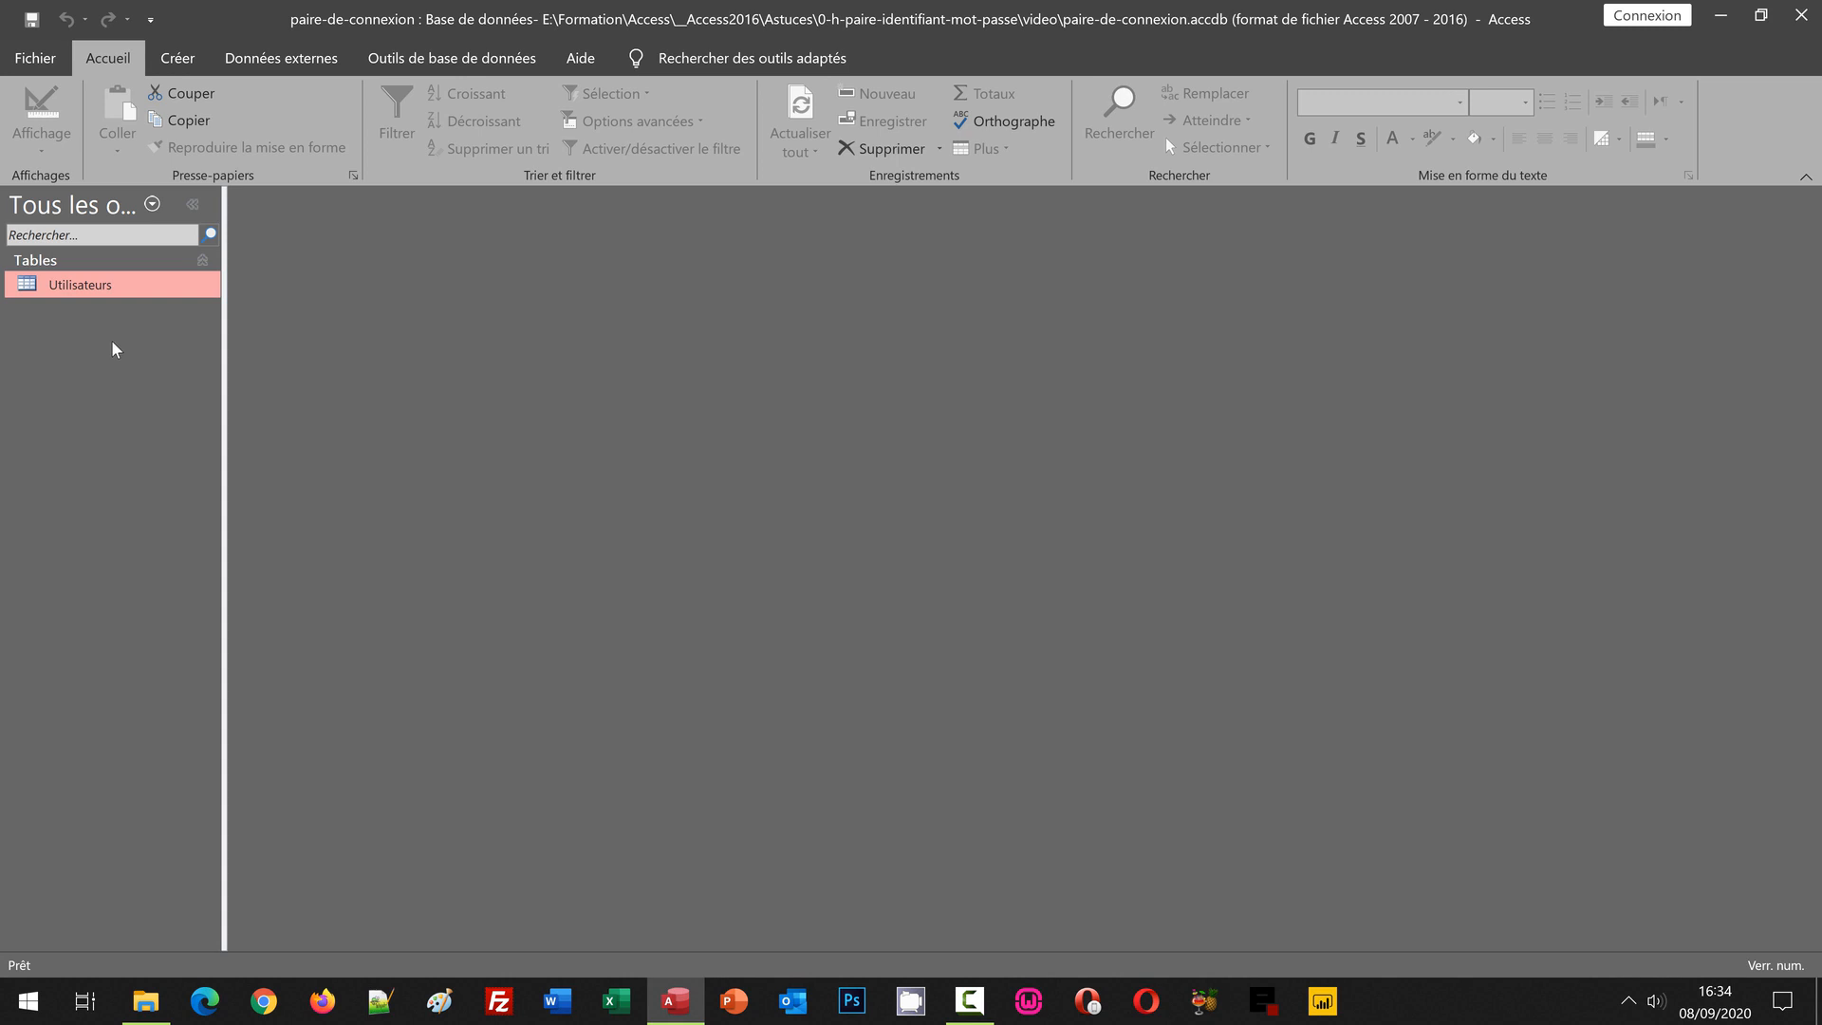
Step: Open the Utilisateurs table from the navigation pane and switch it to Design view
{"action": "double_click", "coordinate": [96, 288]}
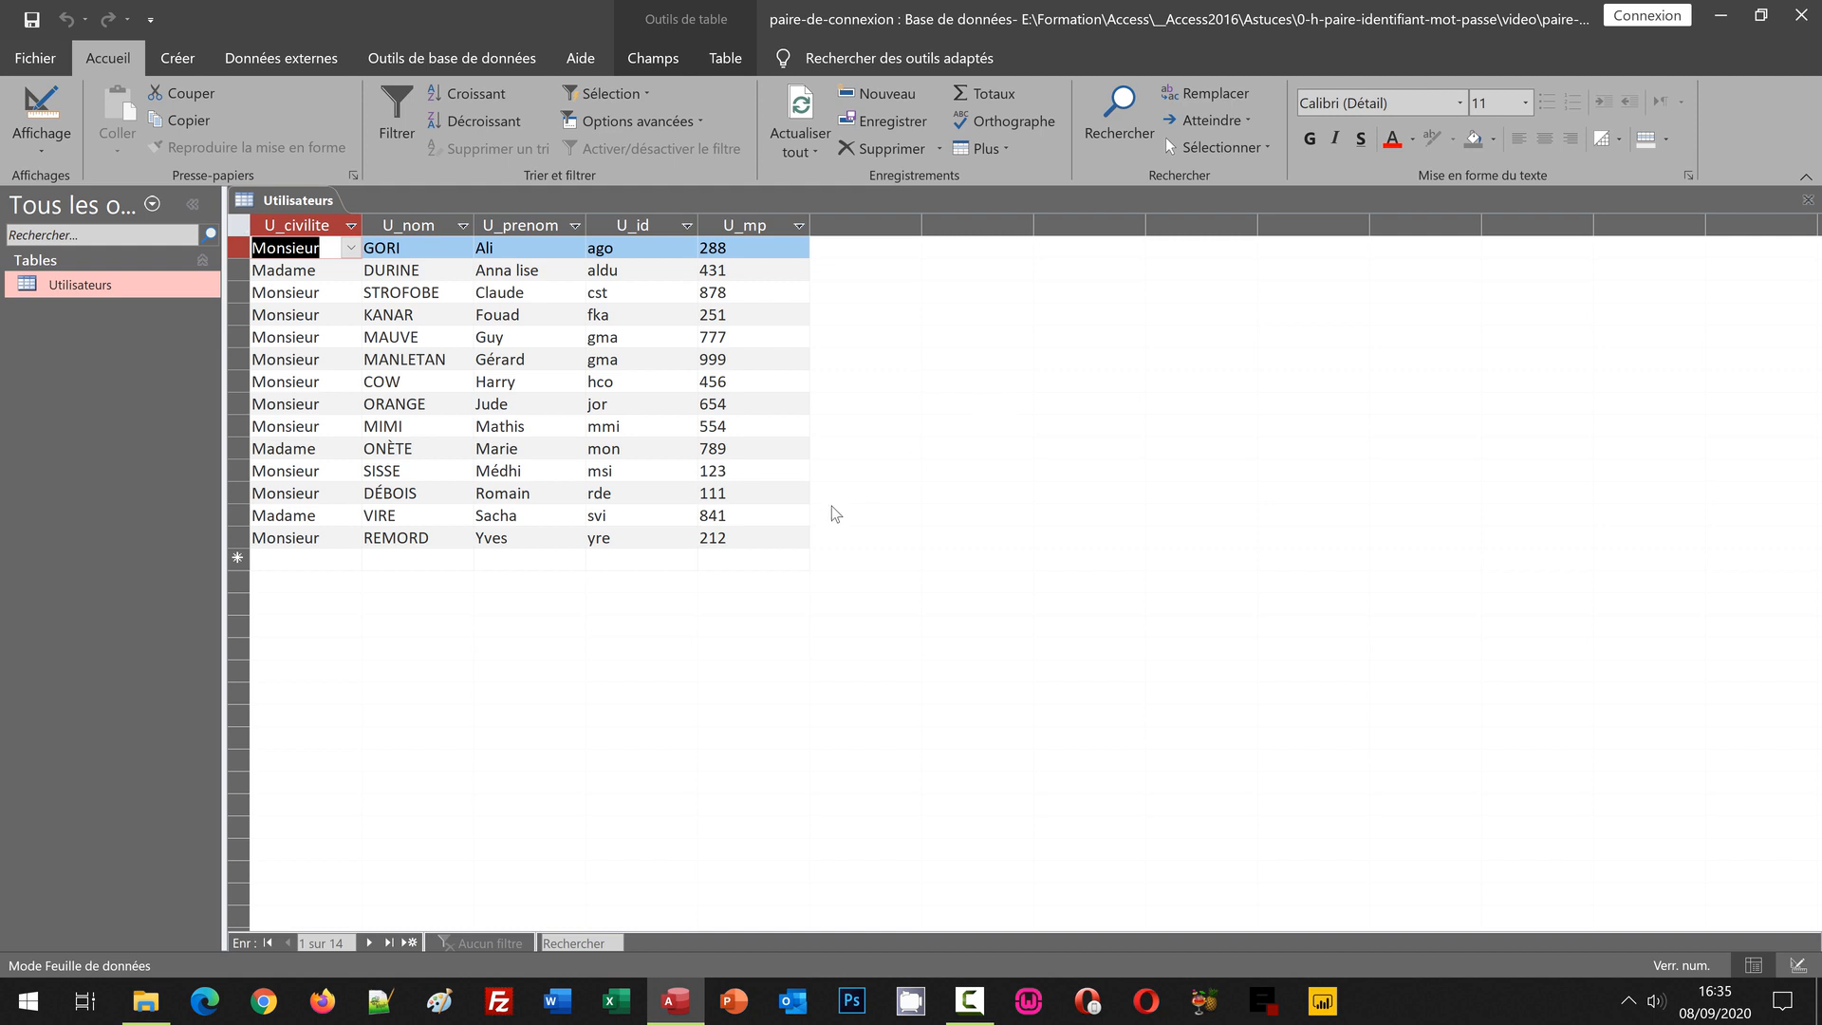
{"action": "left_click", "coordinate": [42, 109]}
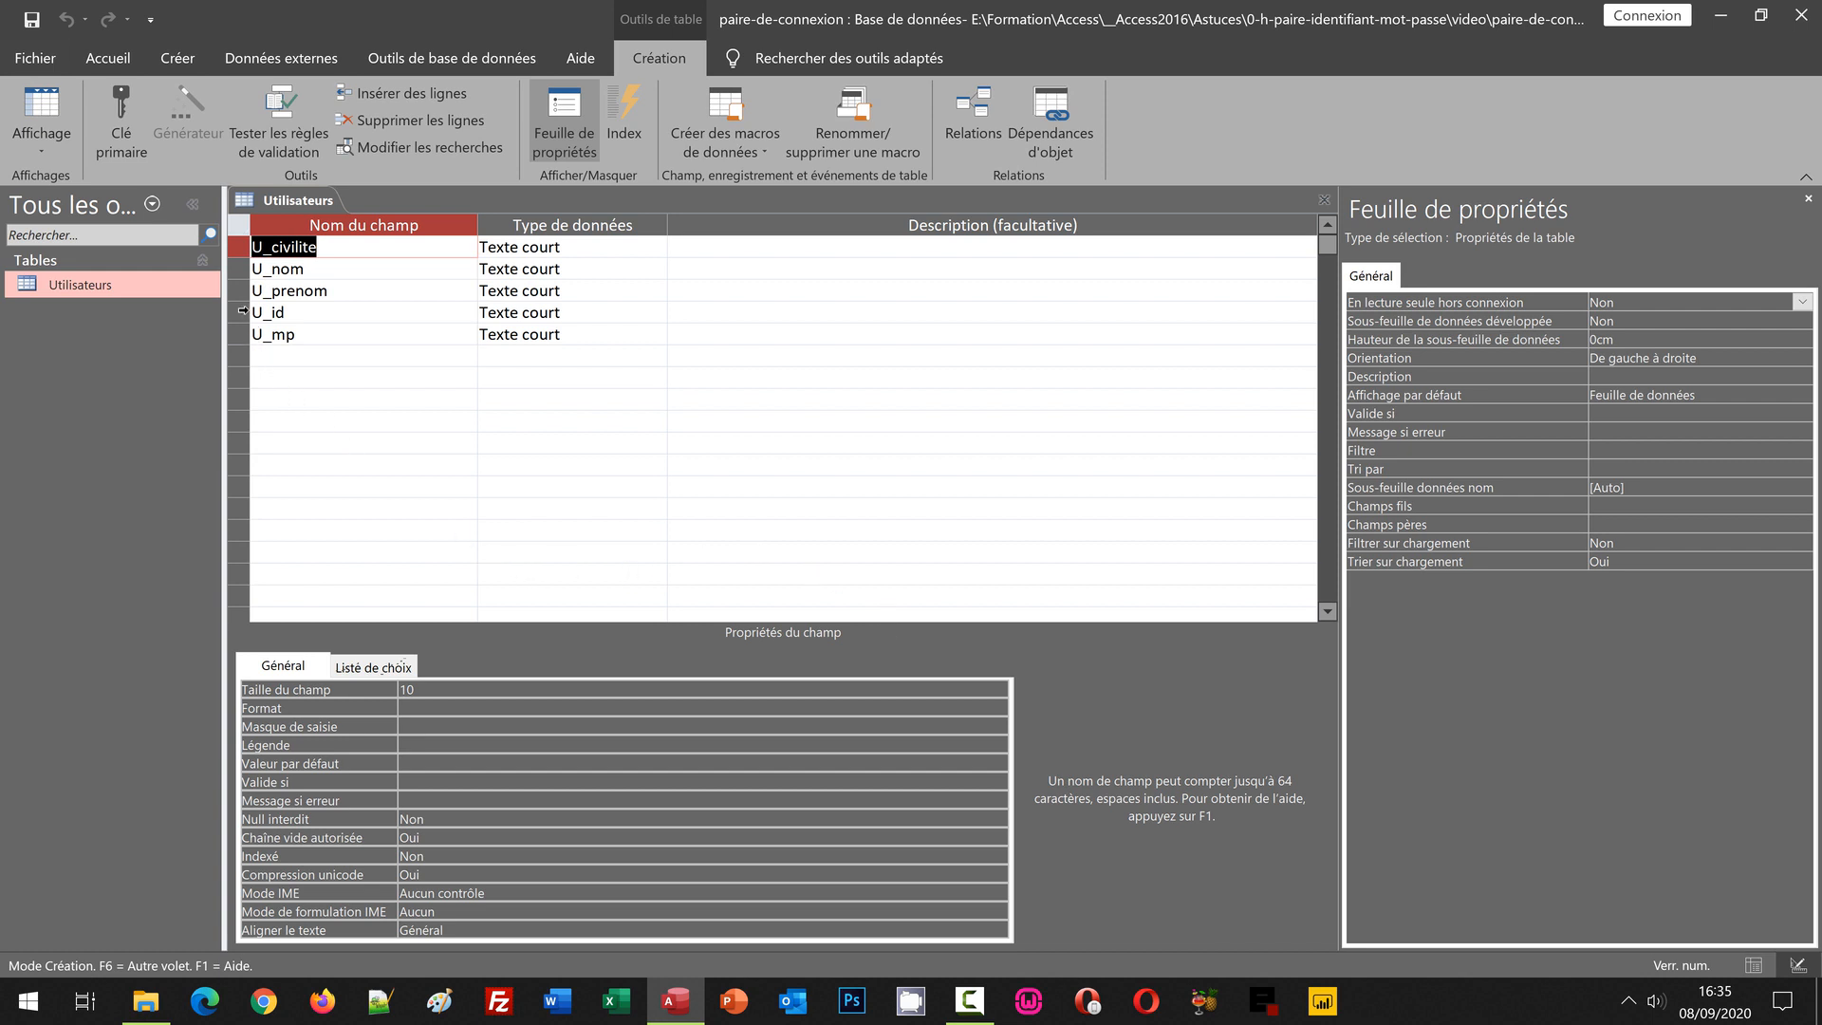
Step: Make U_id and U_mp a joint primary key, then select U_id to view its properties
{"action": "left_click_drag", "start_coordinate": [239, 313], "coordinate": [242, 337]}
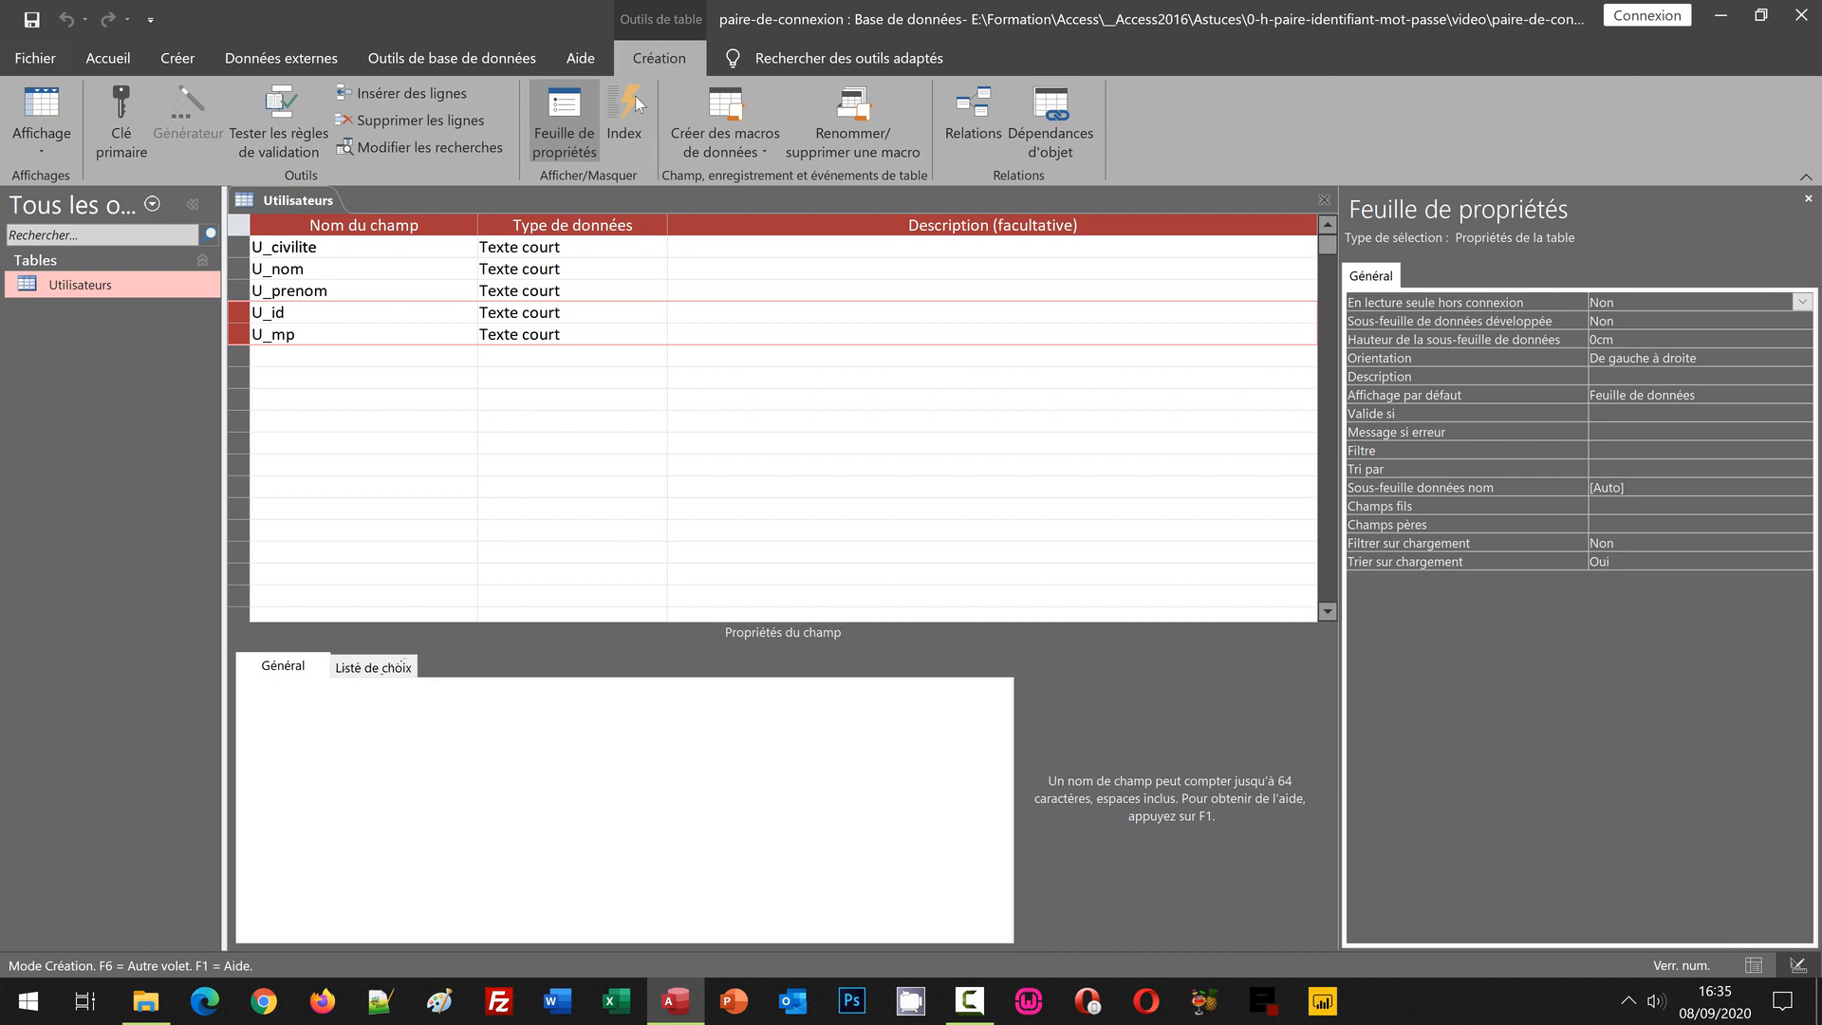
{"action": "left_click", "coordinate": [112, 117]}
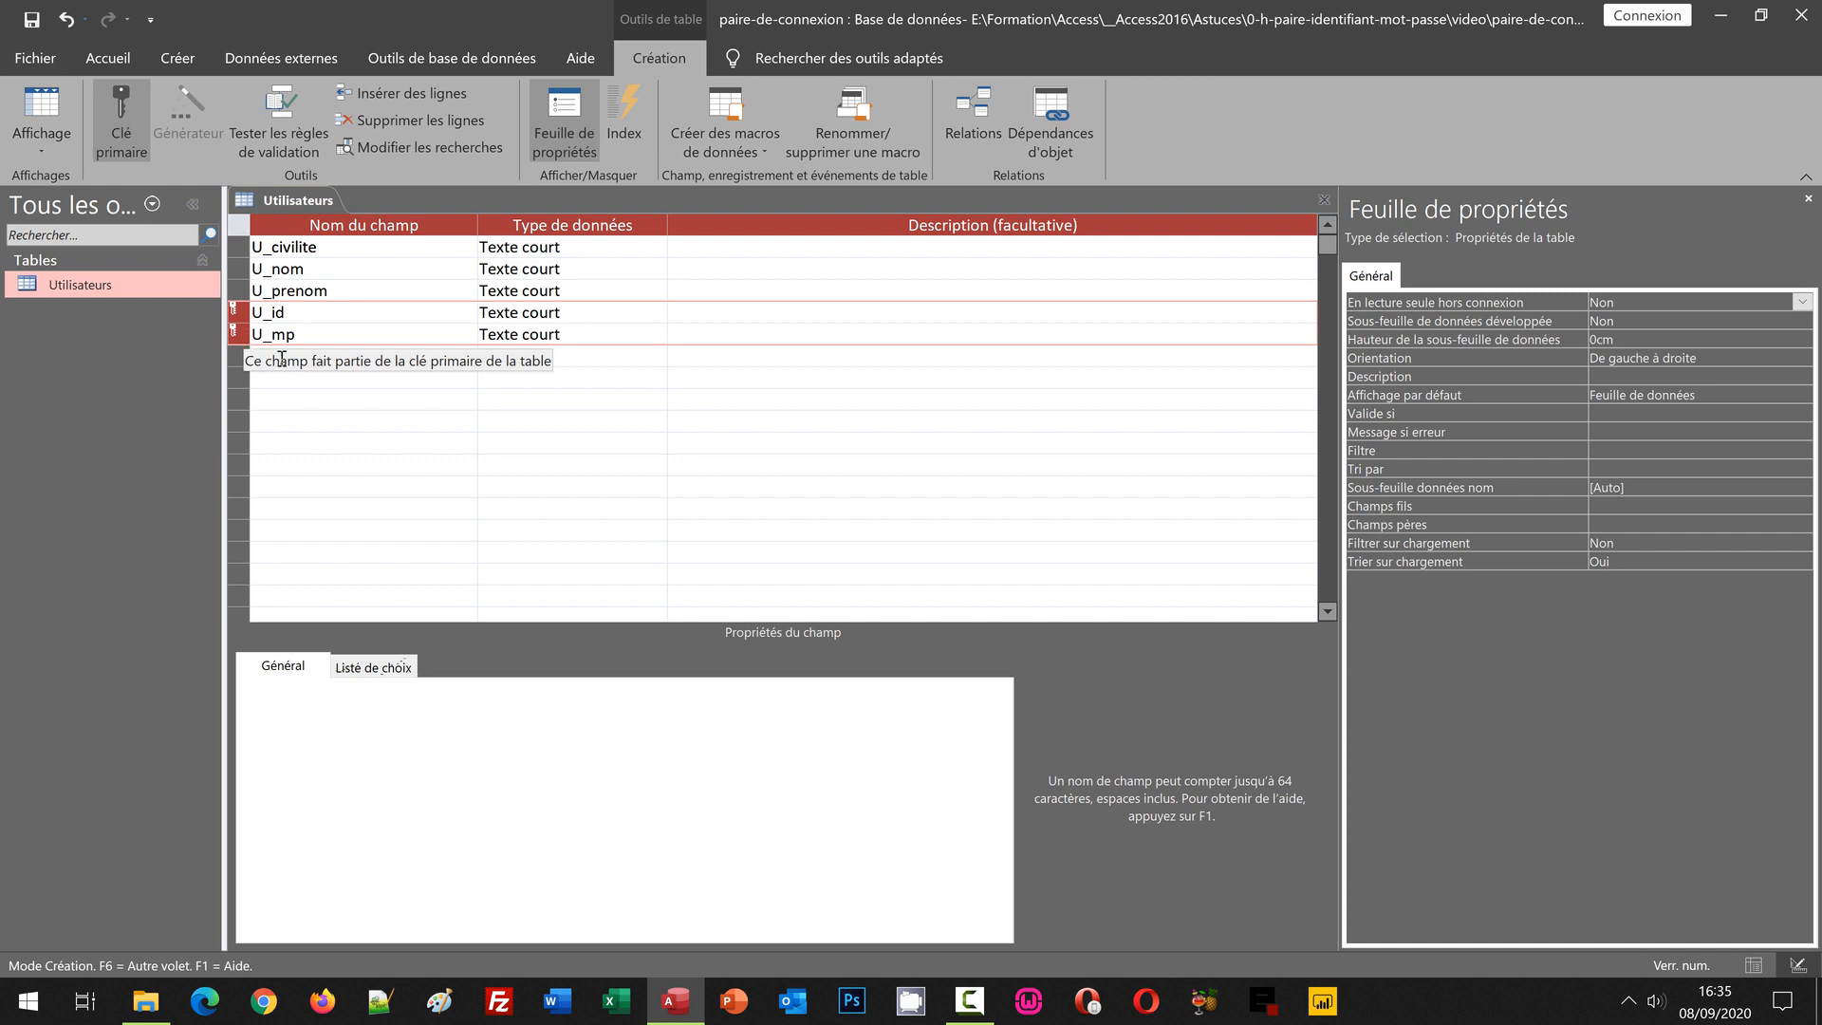
{"action": "left_click", "coordinate": [332, 313]}
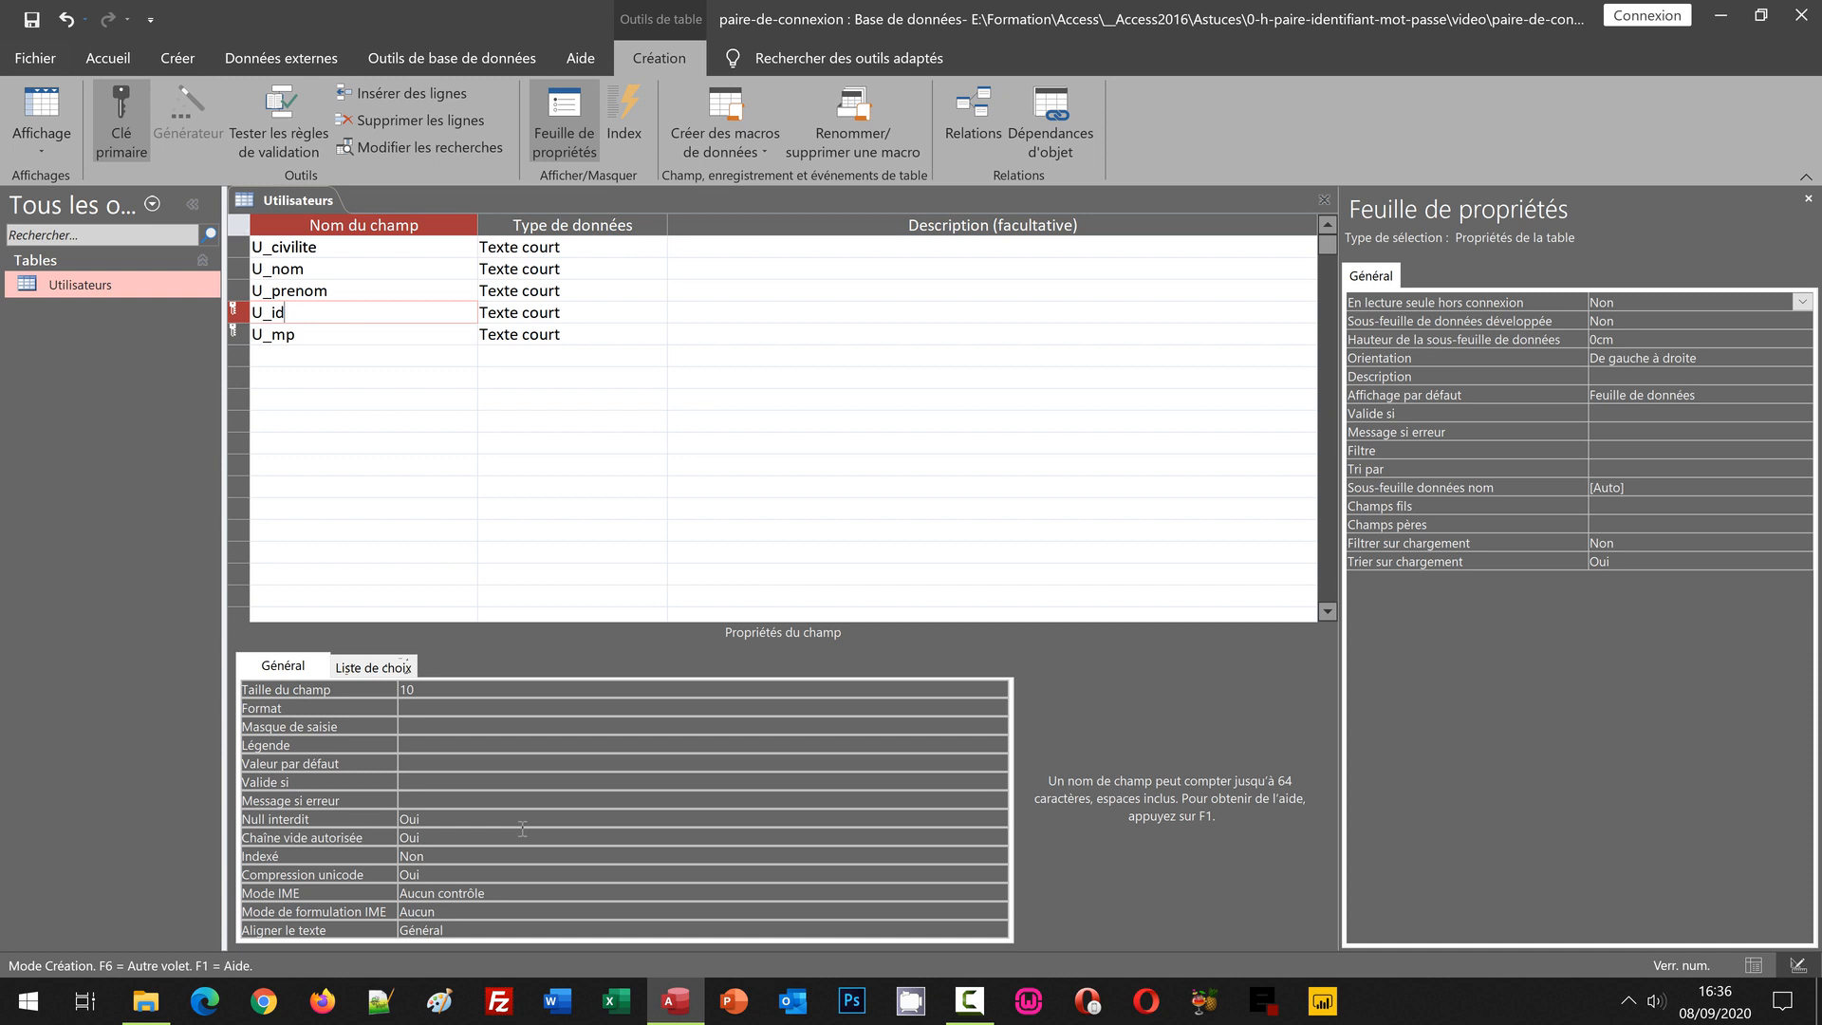
Step: Check U_id's Indexé property, save the table design, and return to Datasheet view
{"action": "left_click", "coordinate": [429, 856]}
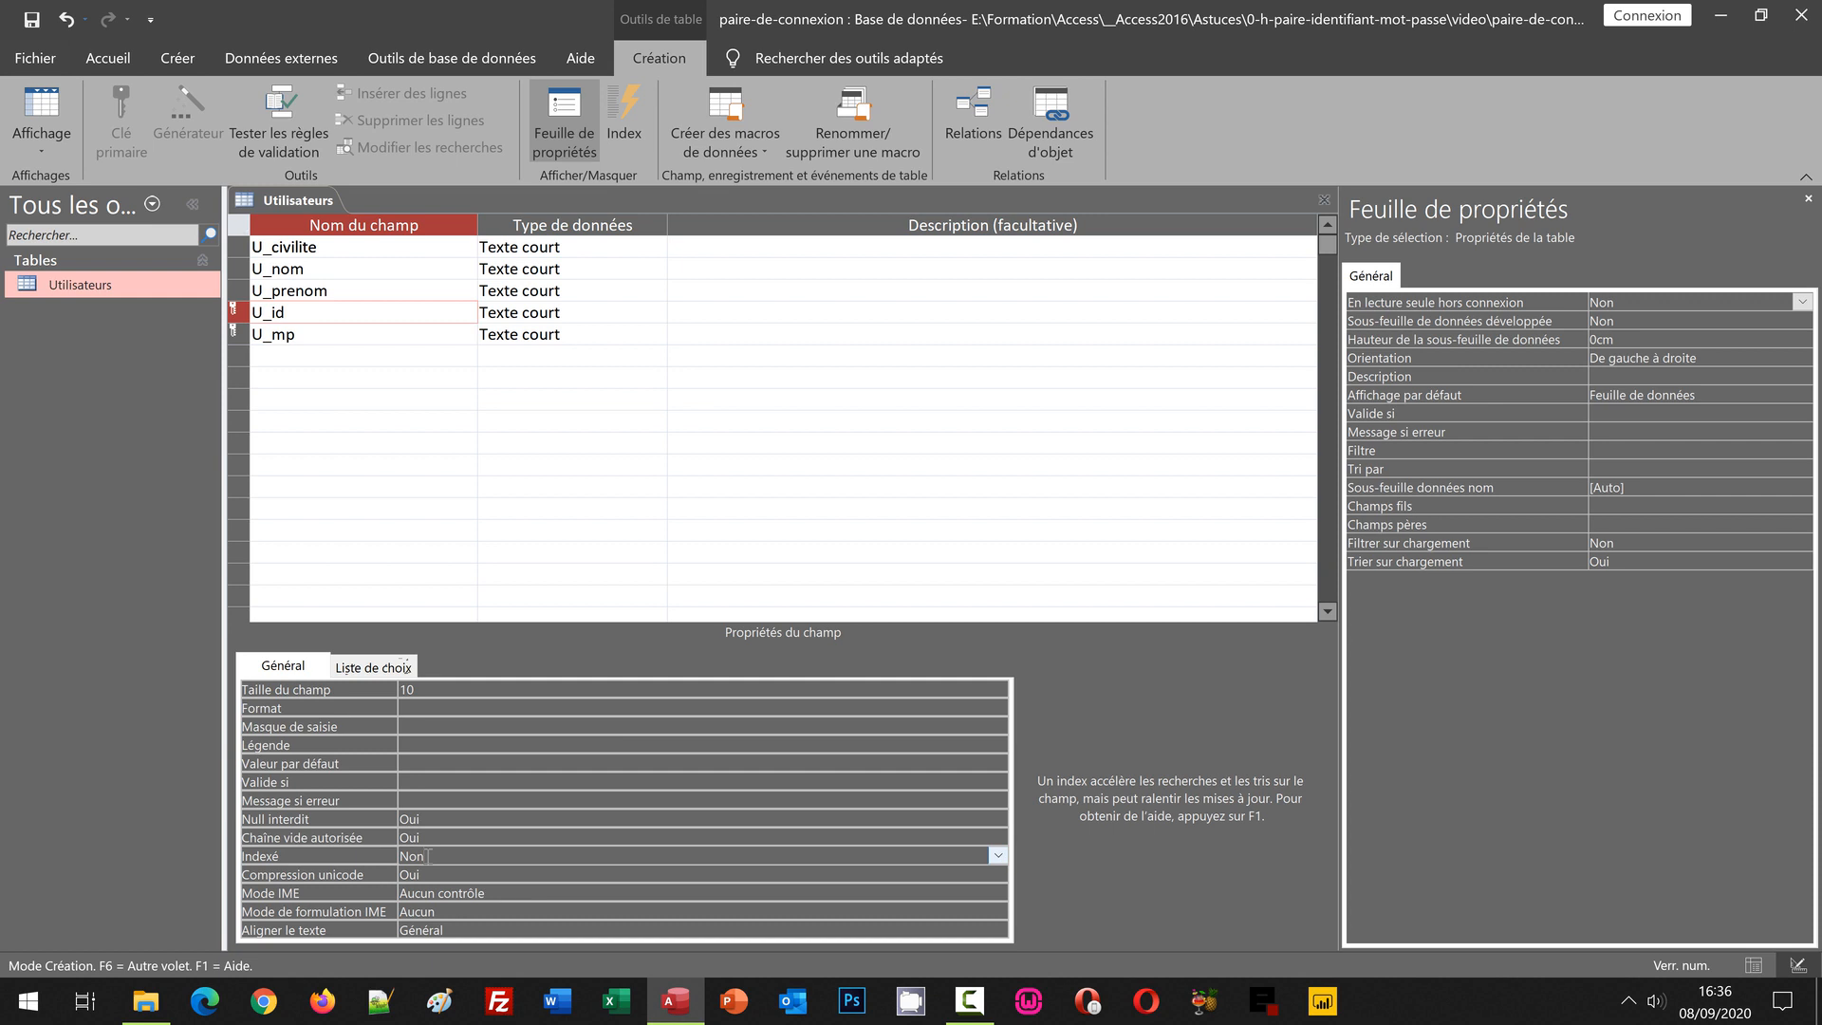
{"action": "key", "text": "ctrl+s"}
{"action": "left_click", "coordinate": [48, 107]}
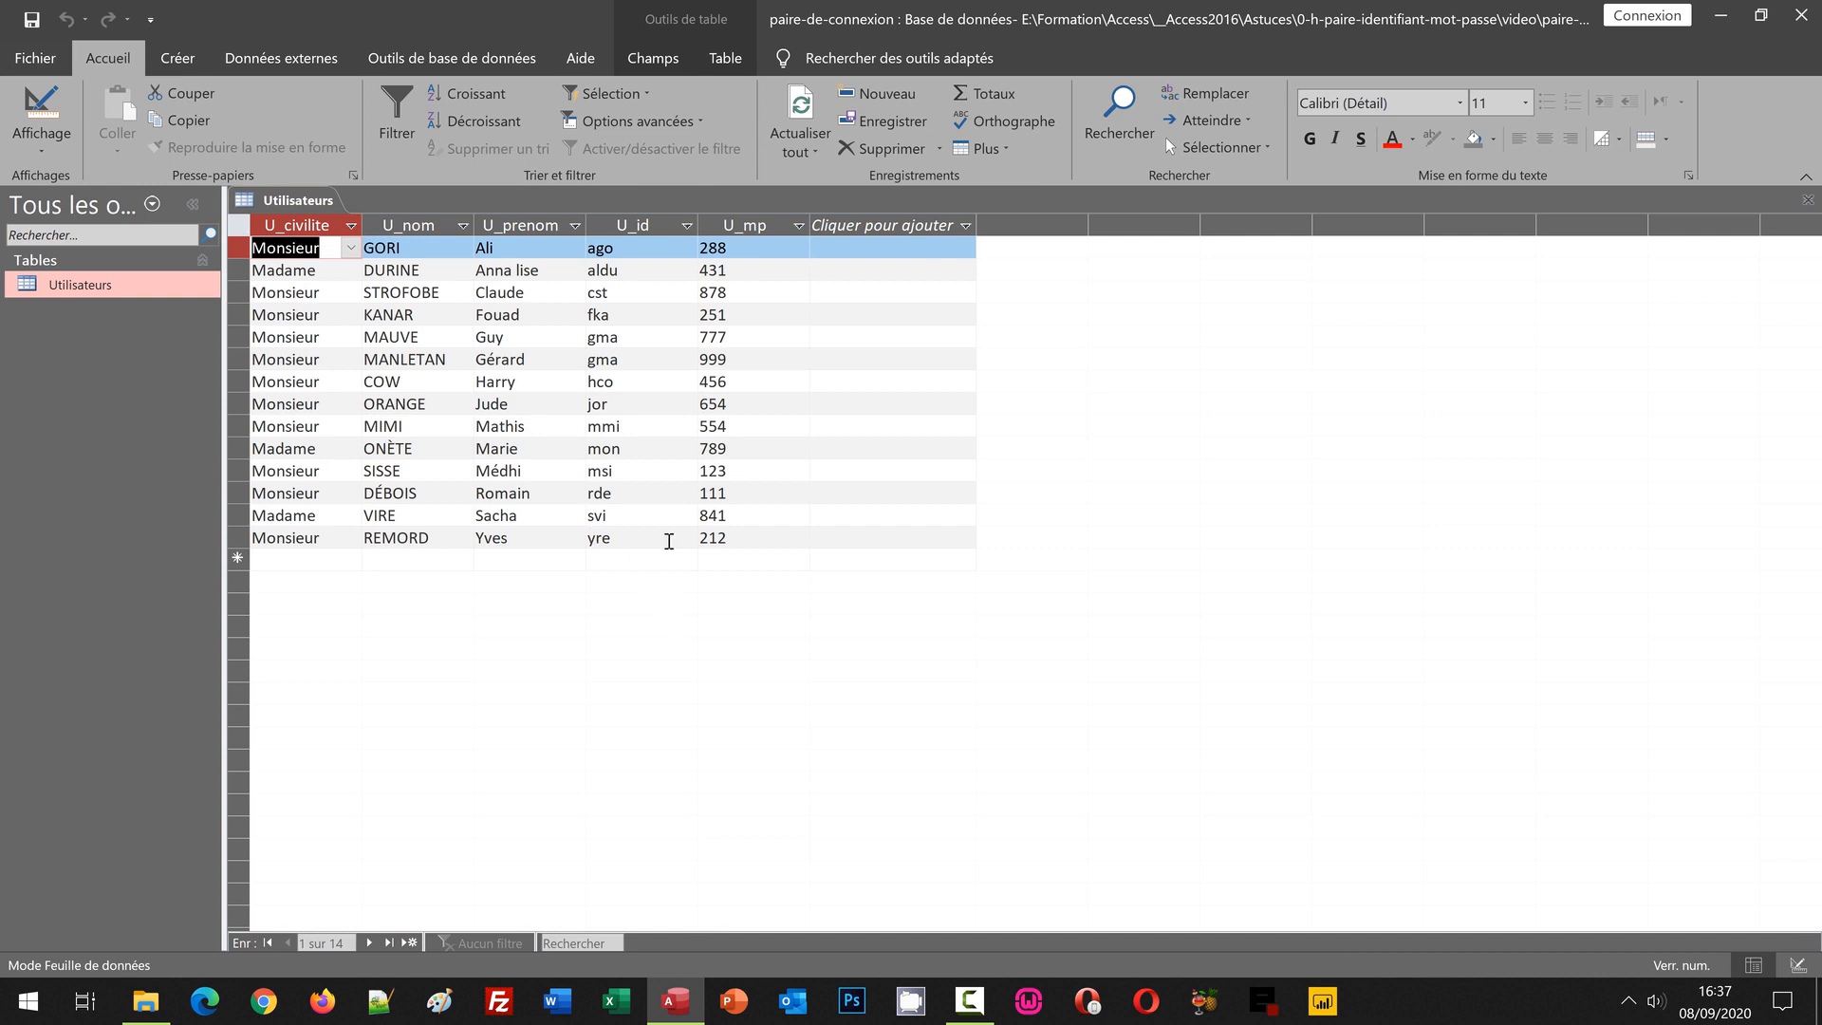
{"action": "left_click_drag", "start_coordinate": [631, 271], "coordinate": [579, 273]}
{"action": "type", "text": "ago"}
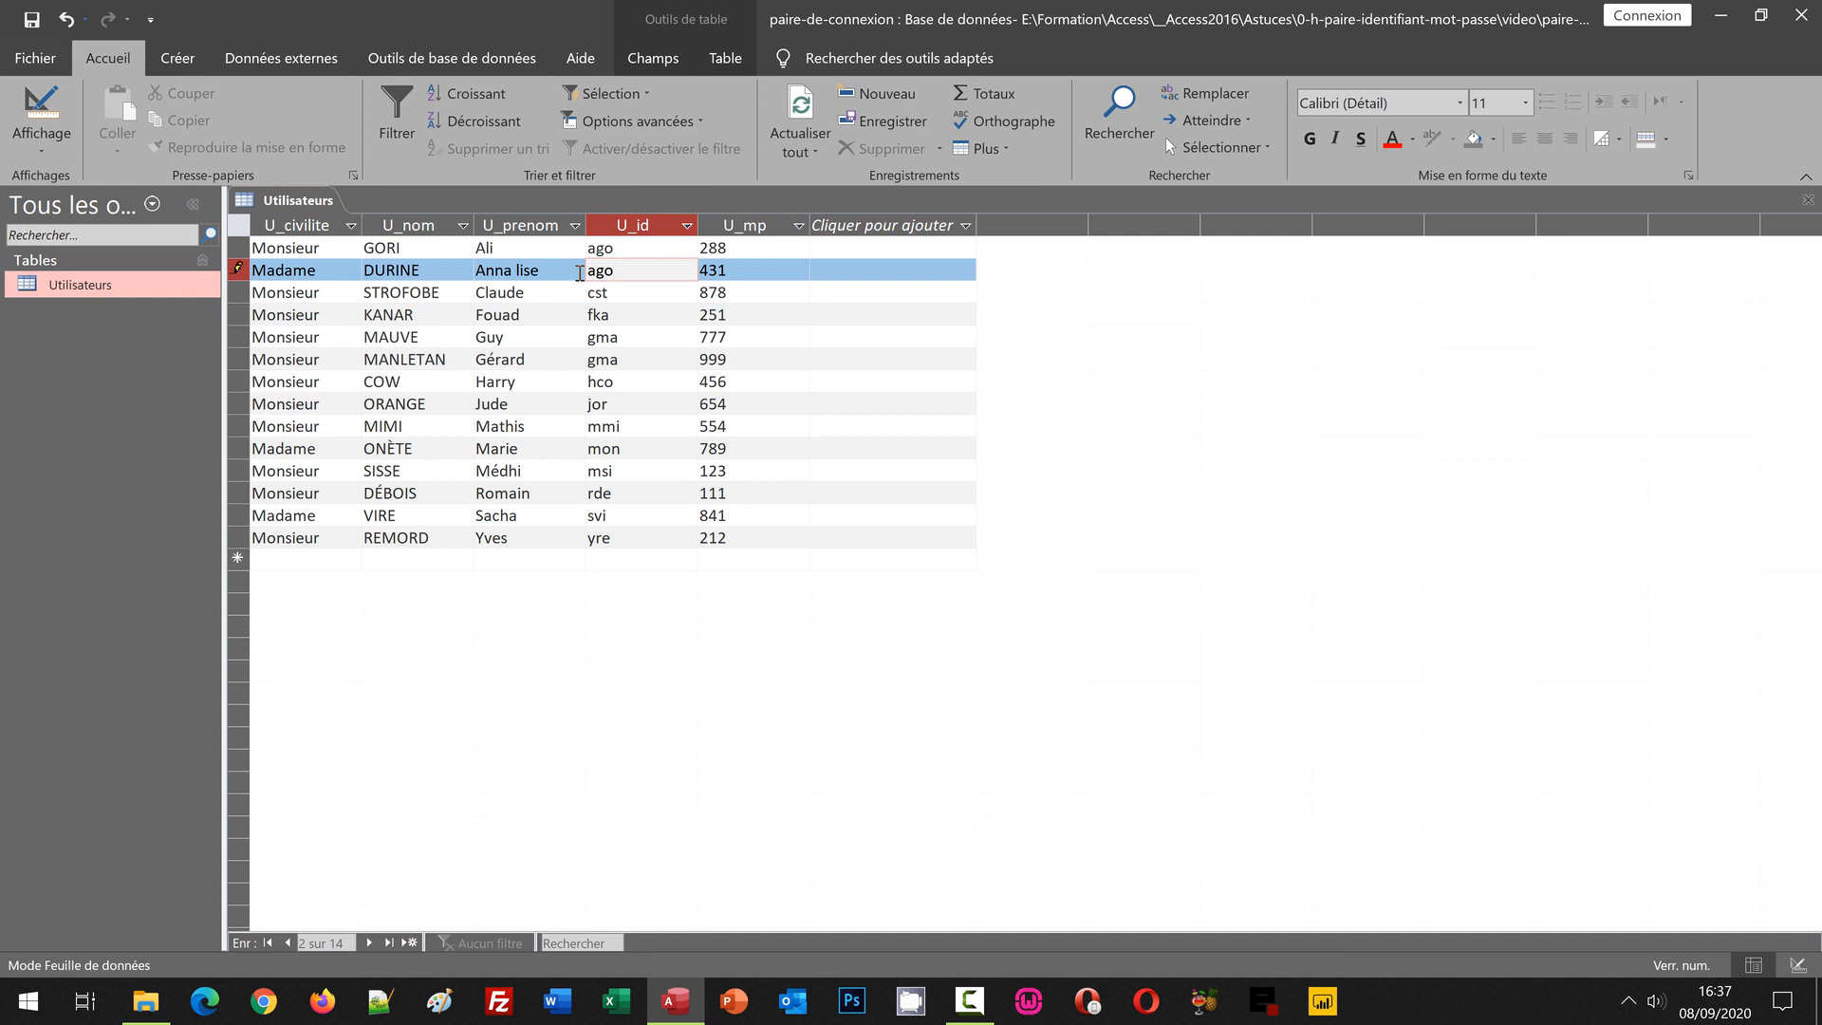
{"action": "key", "text": "Down"}
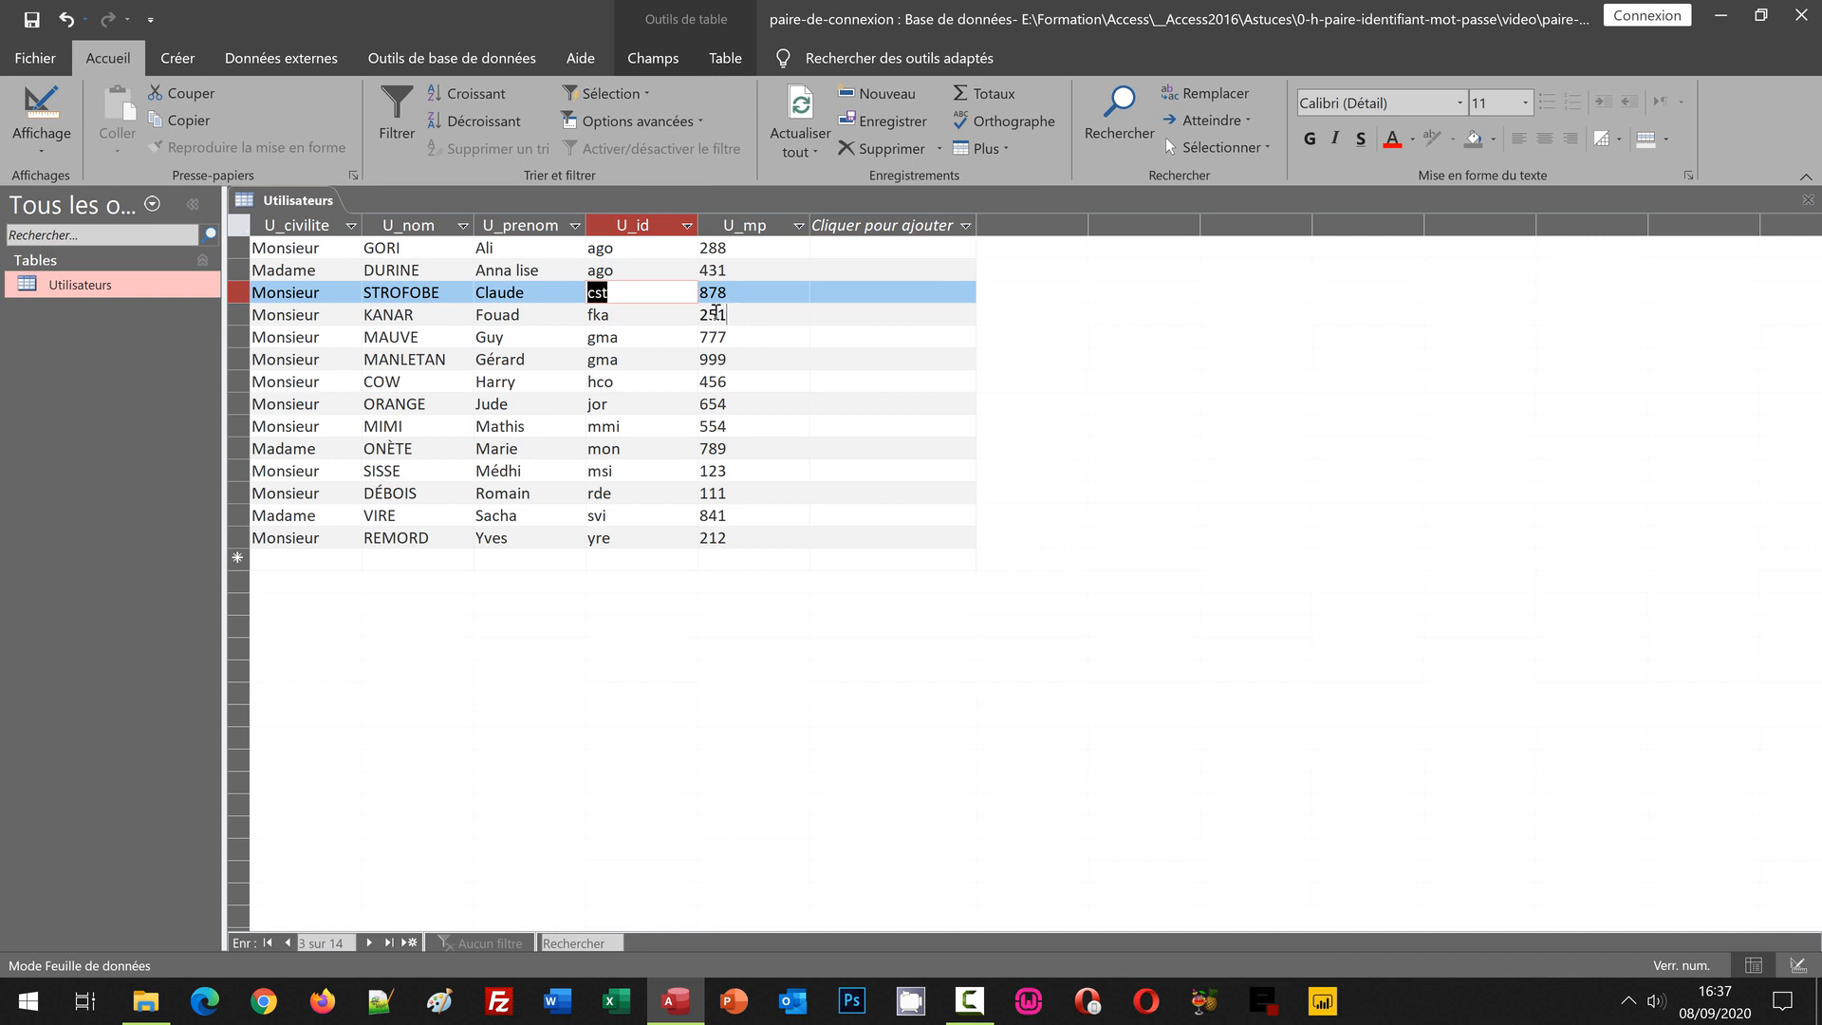
{"action": "key", "text": "Down"}
{"action": "key", "text": "Tab"}
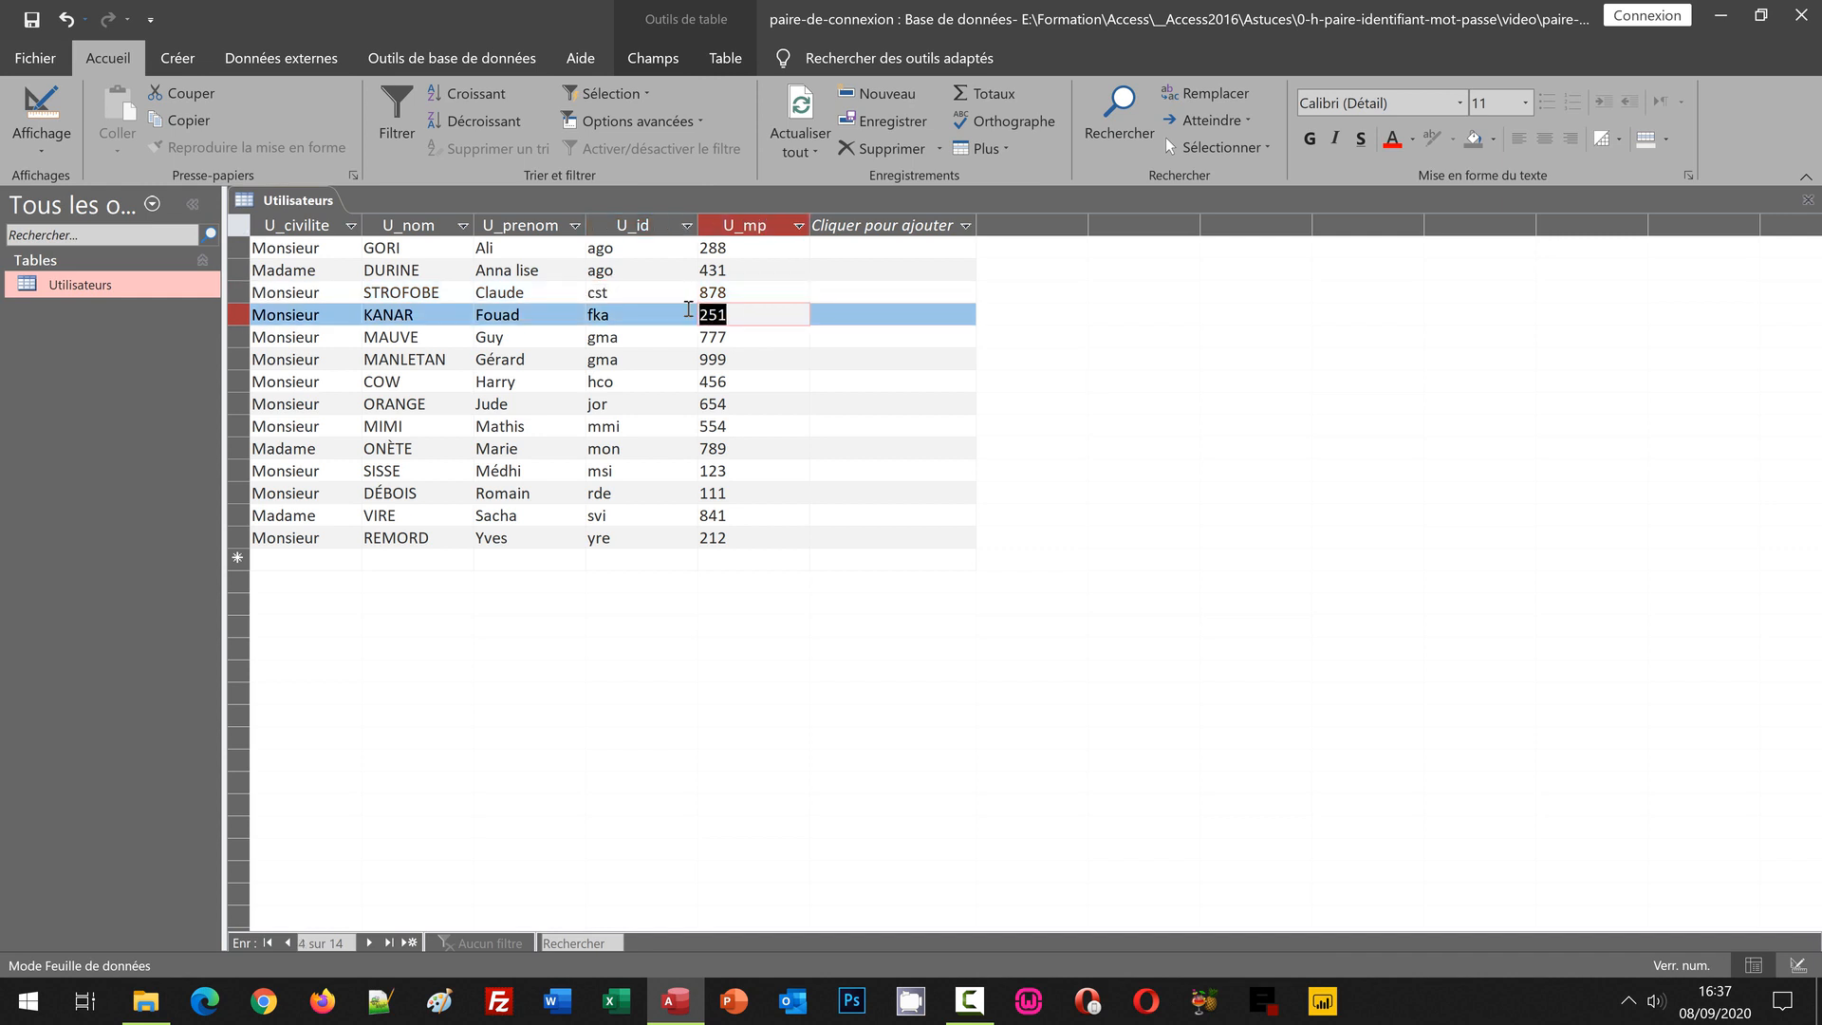
{"action": "type", "text": "288"}
{"action": "key", "text": "Down"}
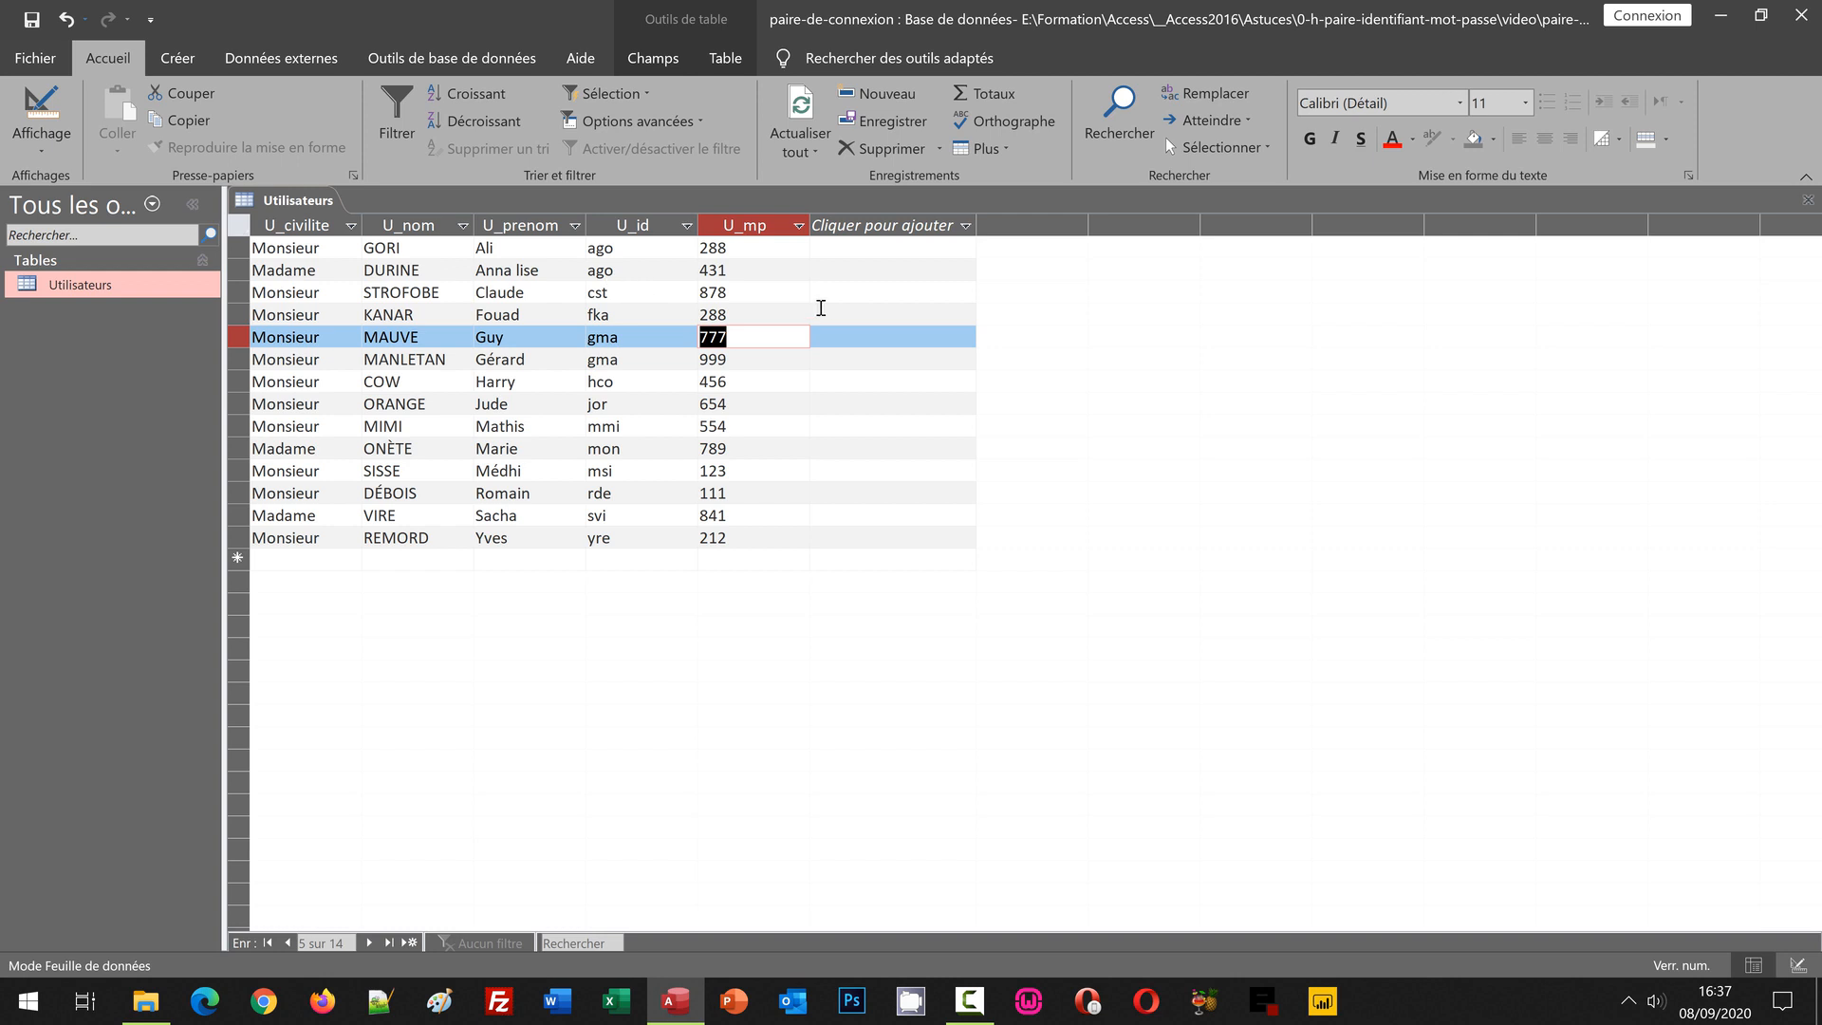
{"action": "left_click", "coordinate": [690, 270]}
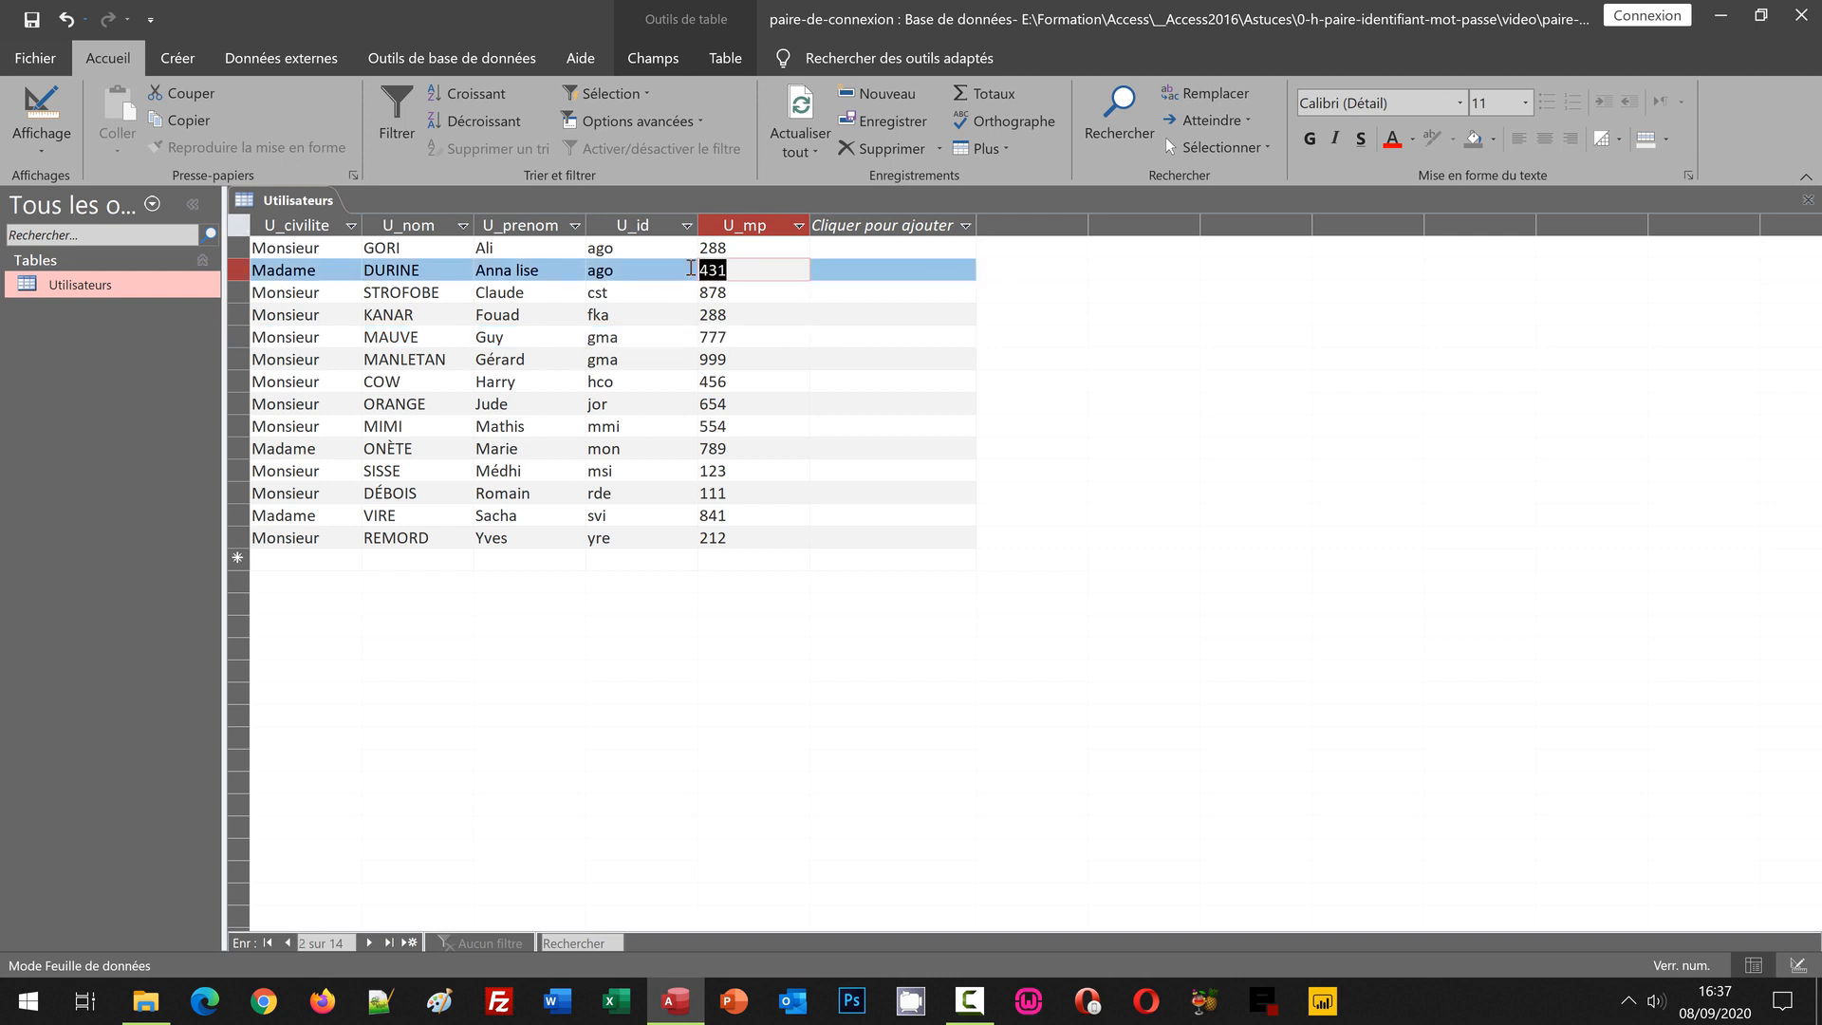
{"action": "type", "text": "288"}
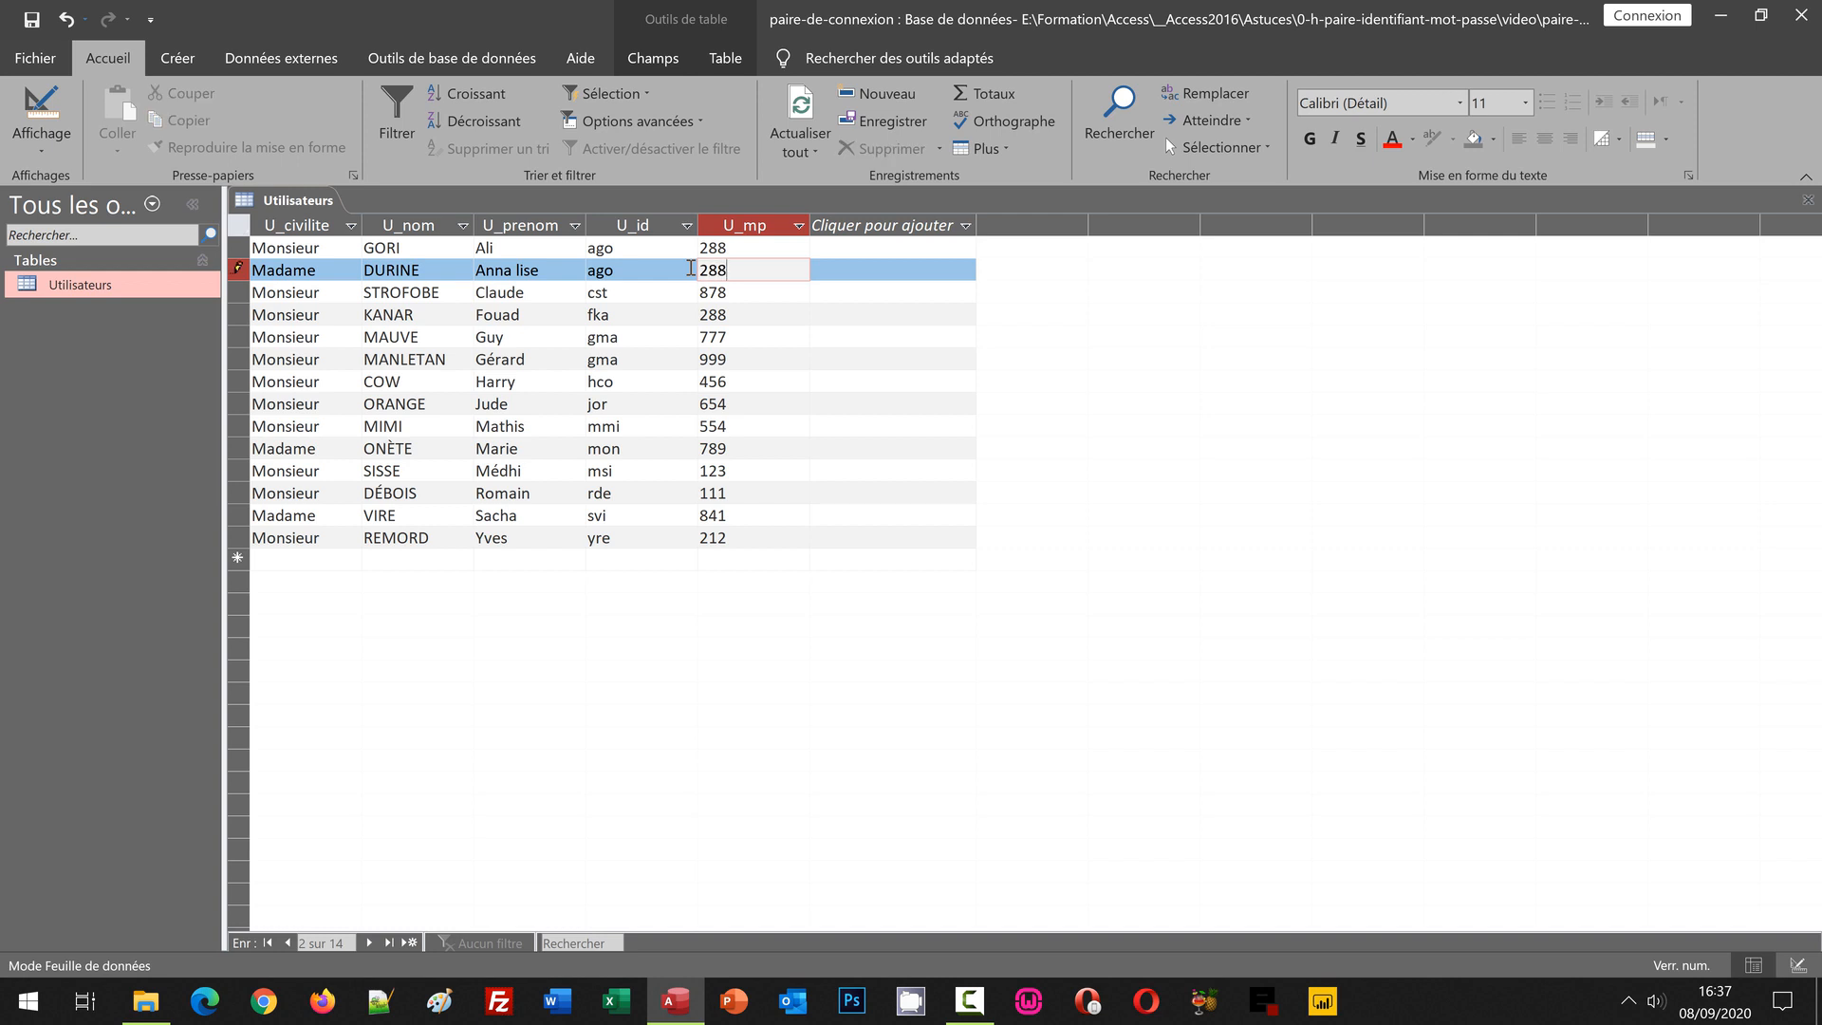
{"action": "key", "text": "Return"}
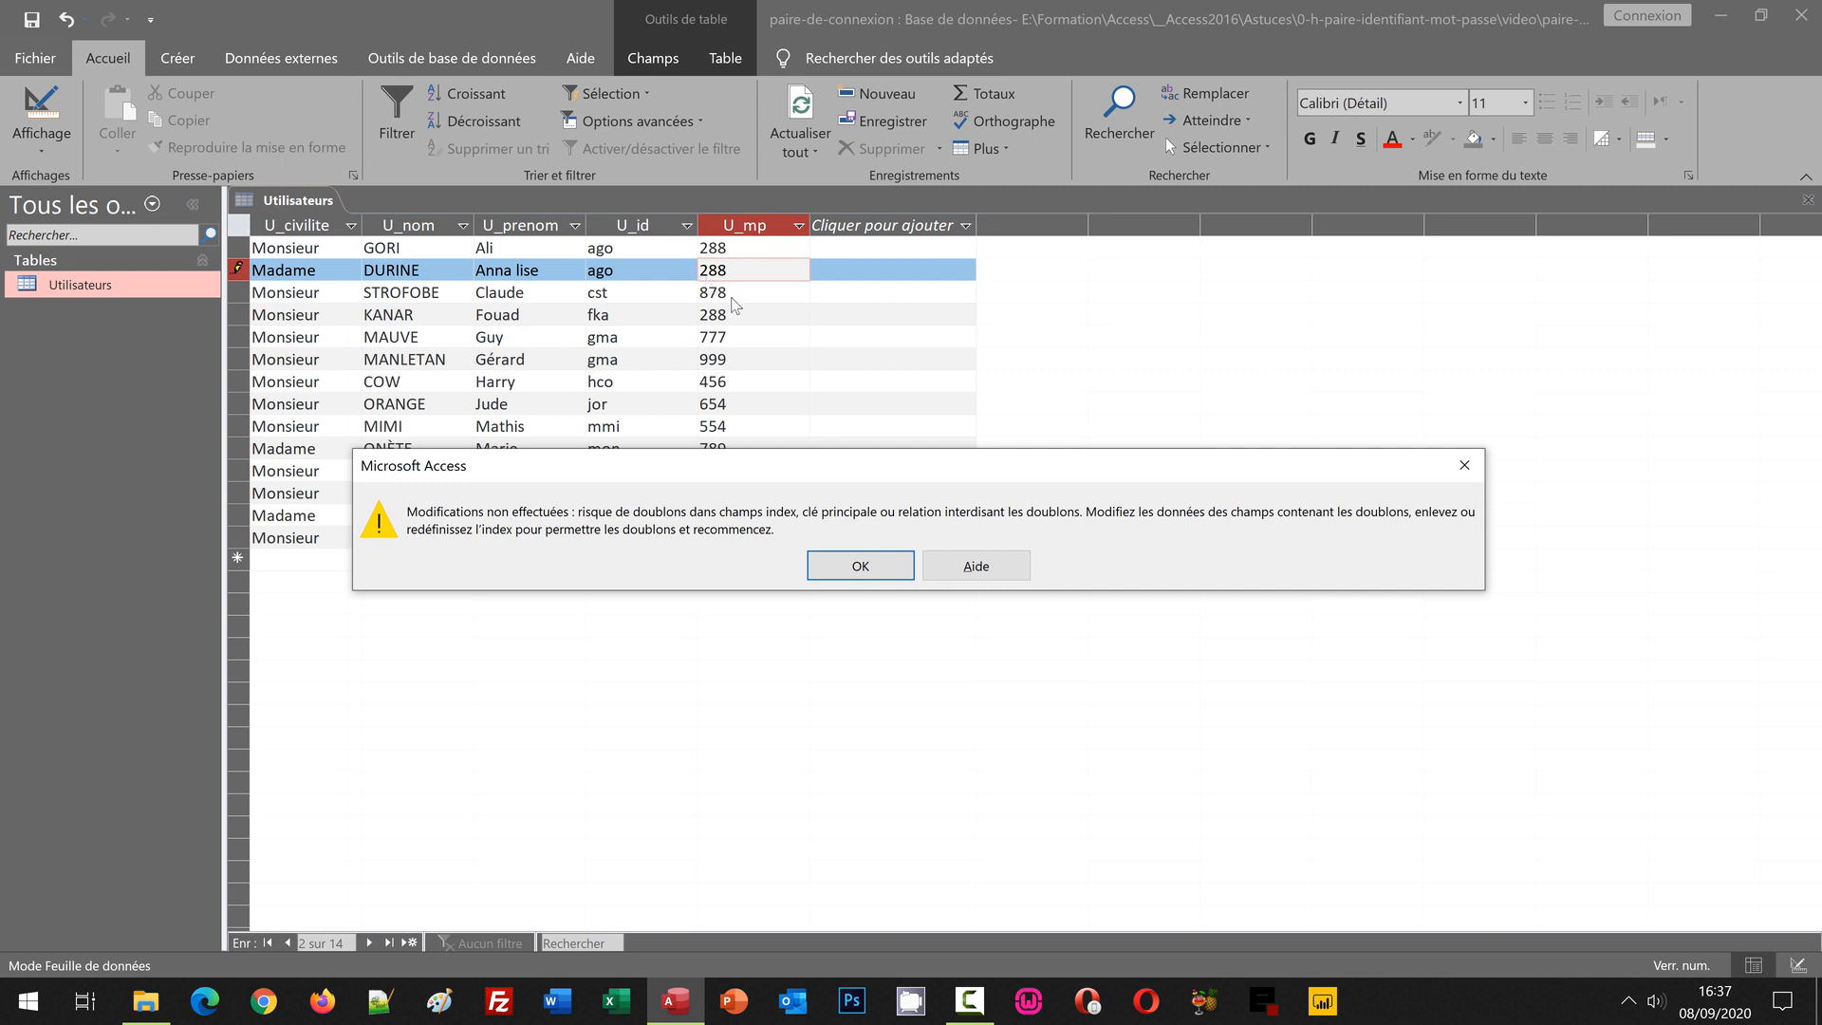
{"action": "left_click", "coordinate": [852, 569]}
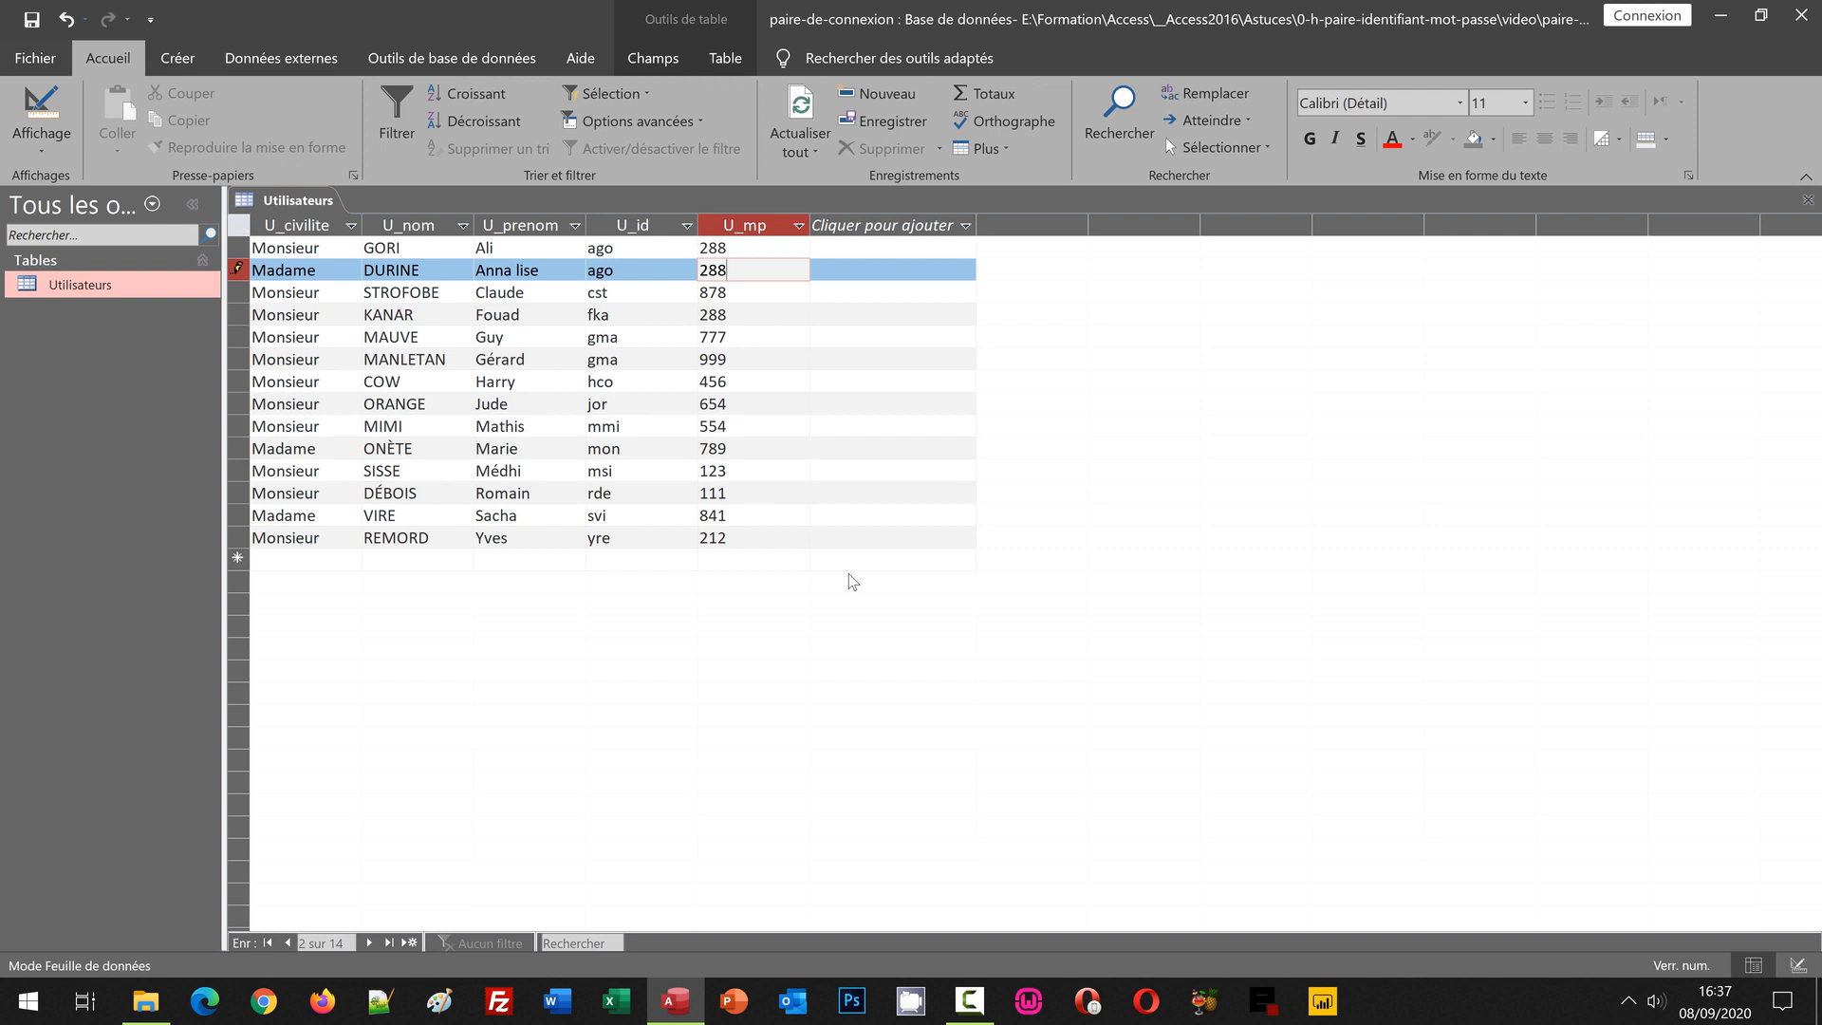
{"action": "key", "text": "Escape"}
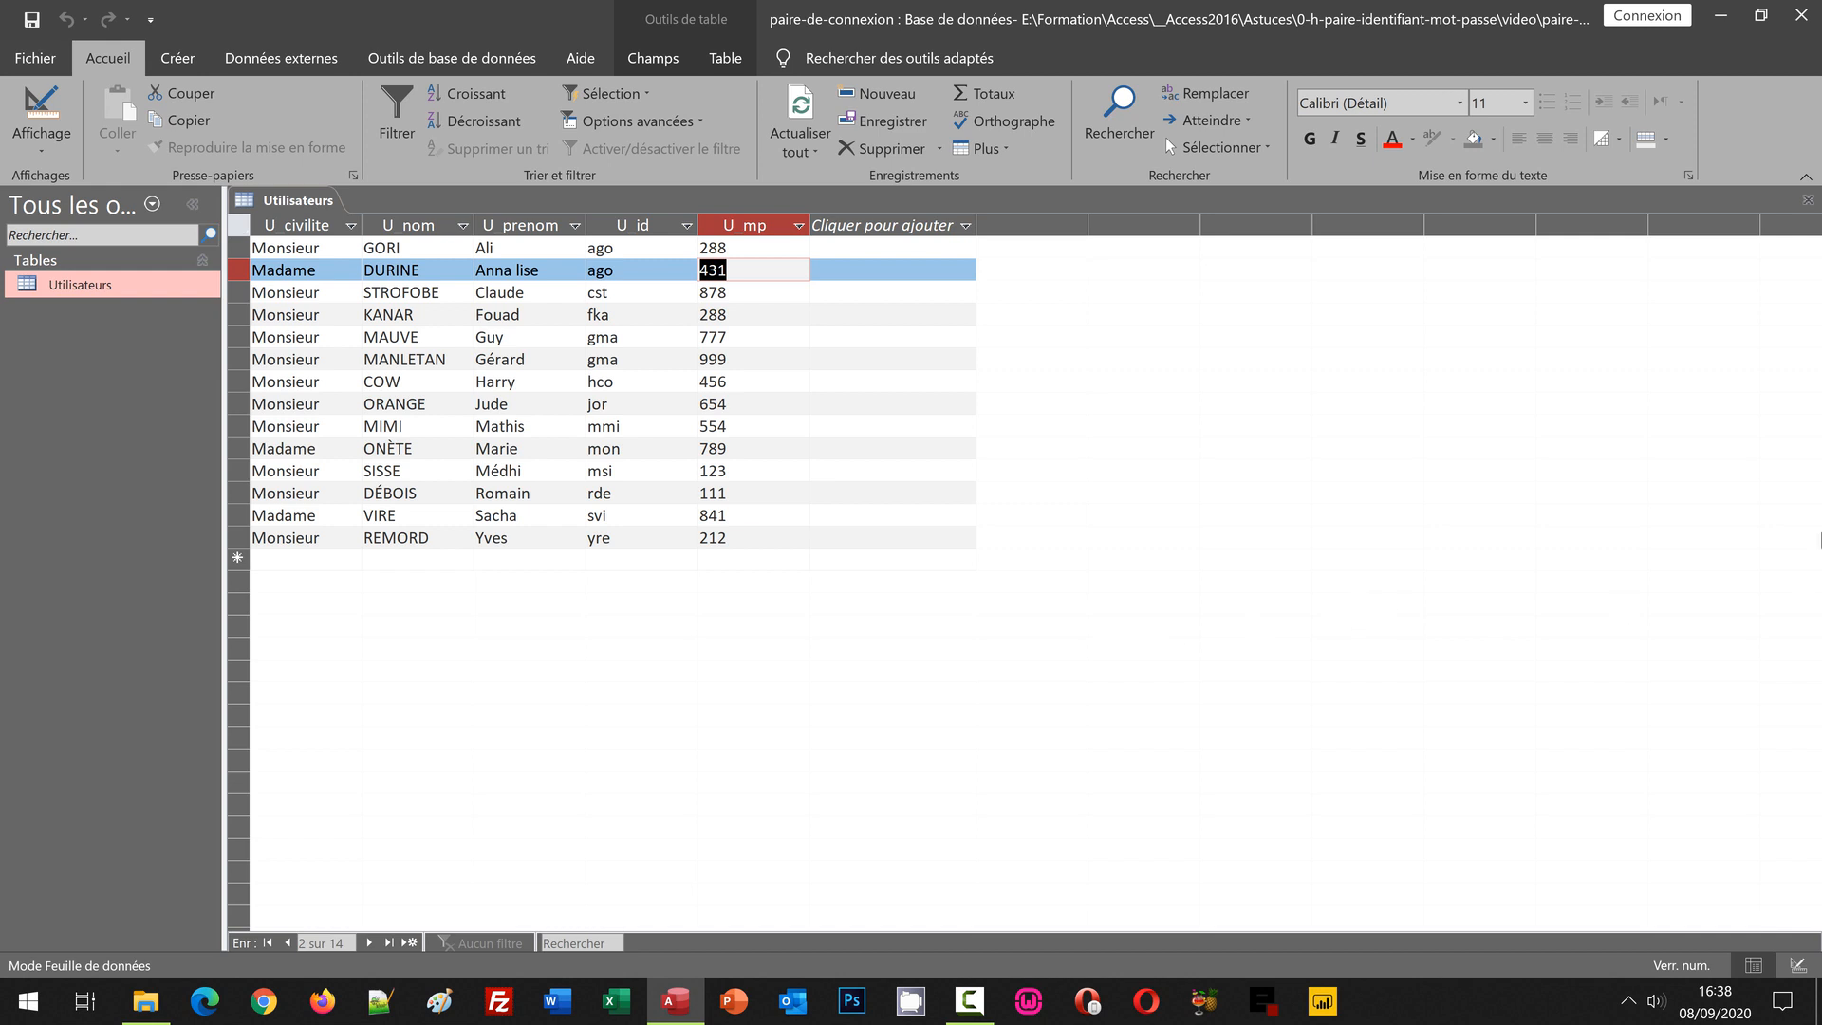
Step: Close the Utilisateurs datasheet and bring up the Créer commands
{"action": "left_click", "coordinate": [1808, 200]}
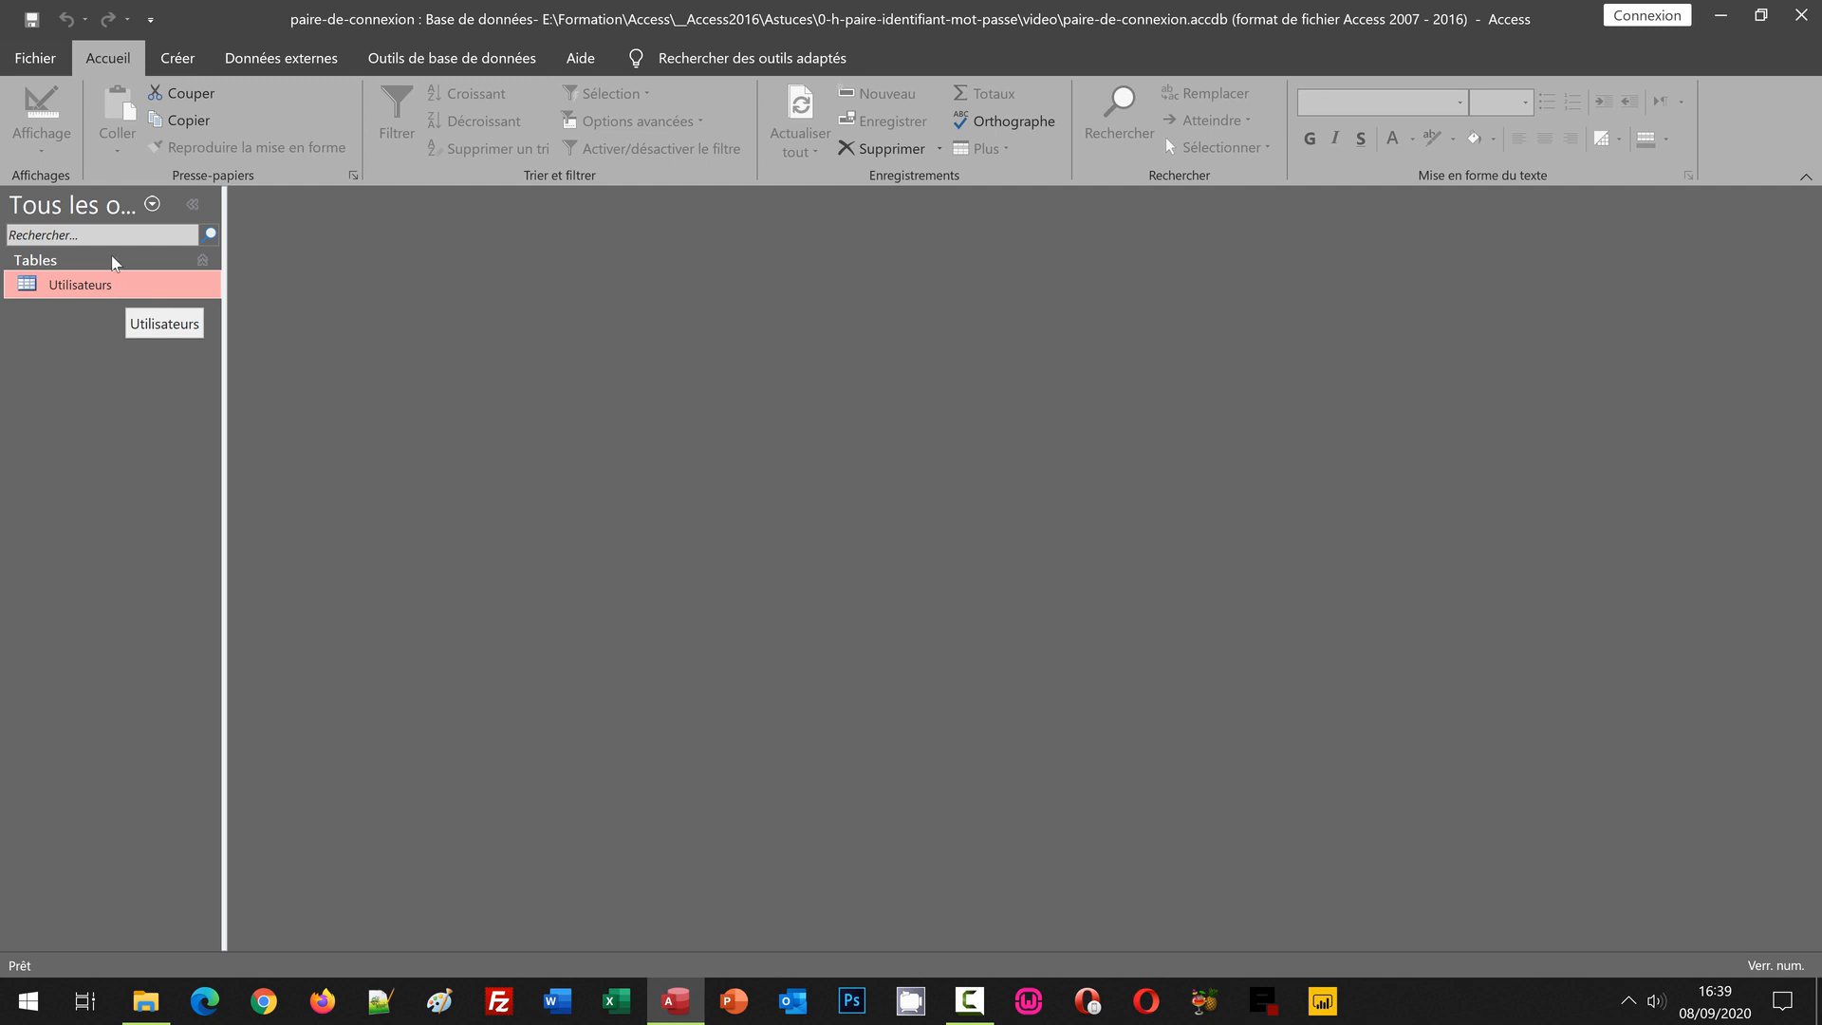
{"action": "left_click", "coordinate": [179, 60]}
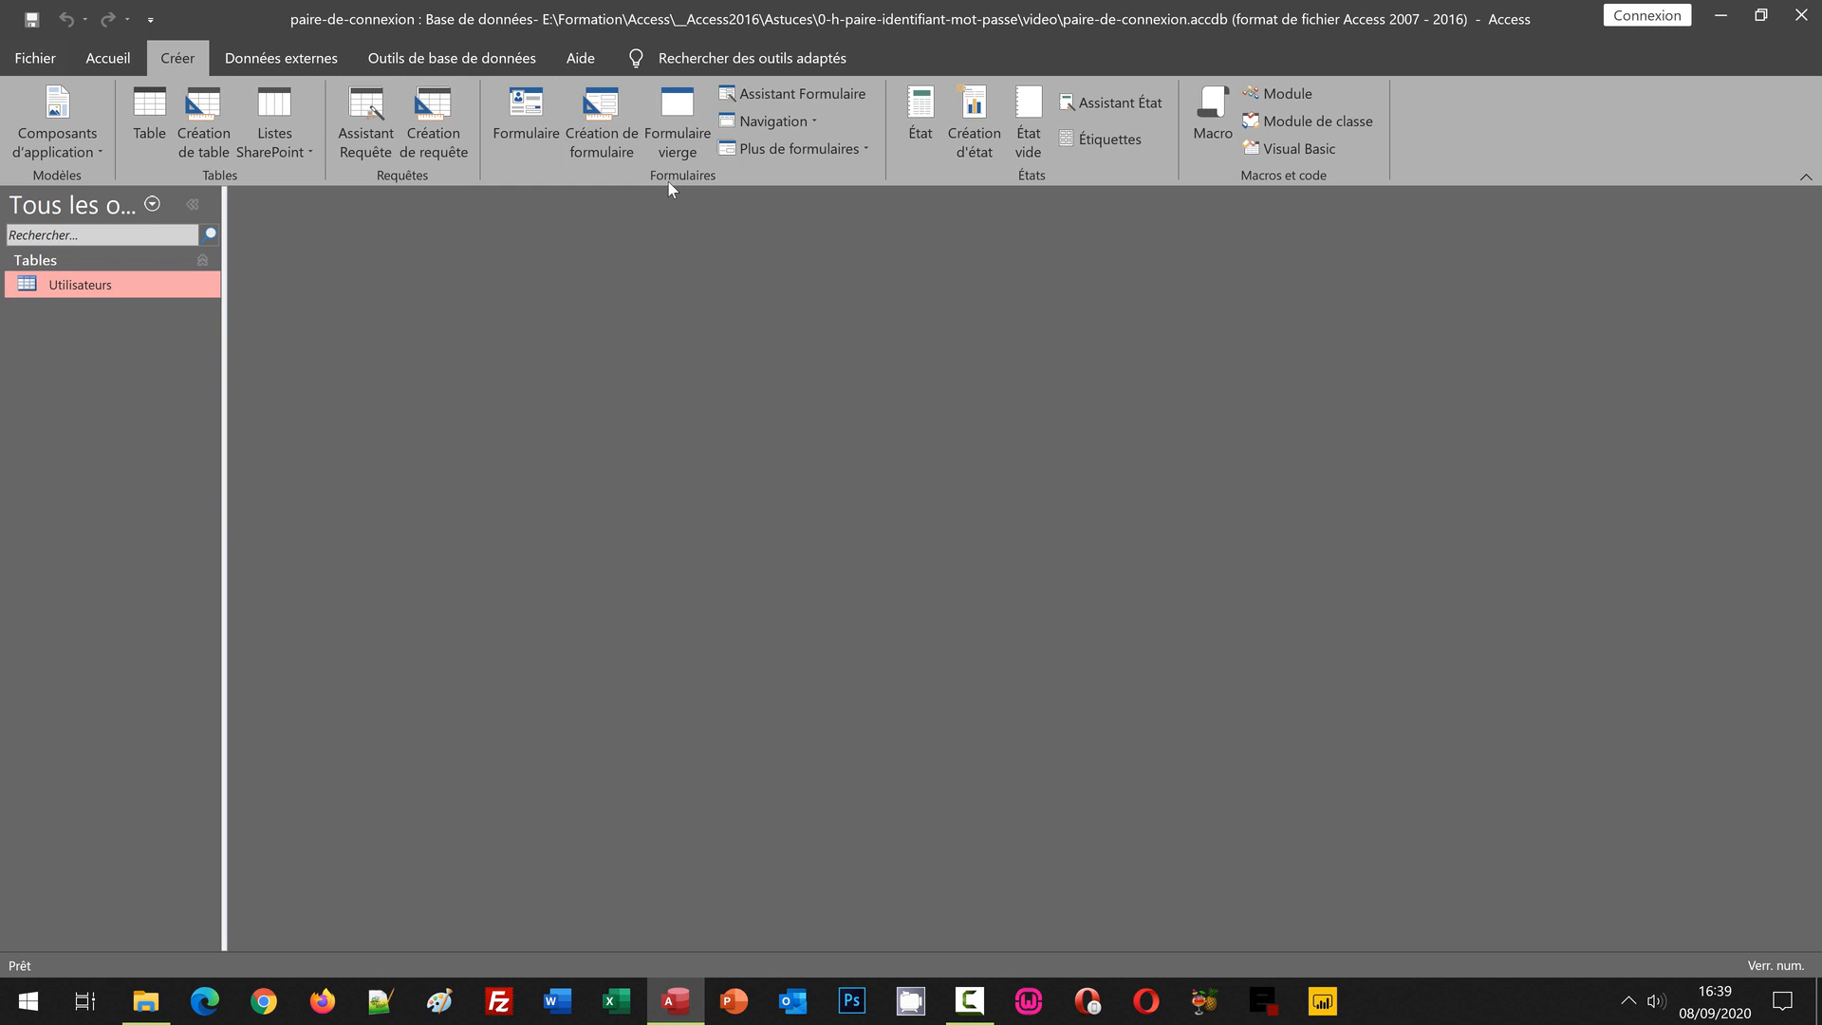
Step: Generate a quick form from Utilisateurs and switch it to Mode Formulaire
{"action": "left_click", "coordinate": [526, 119]}
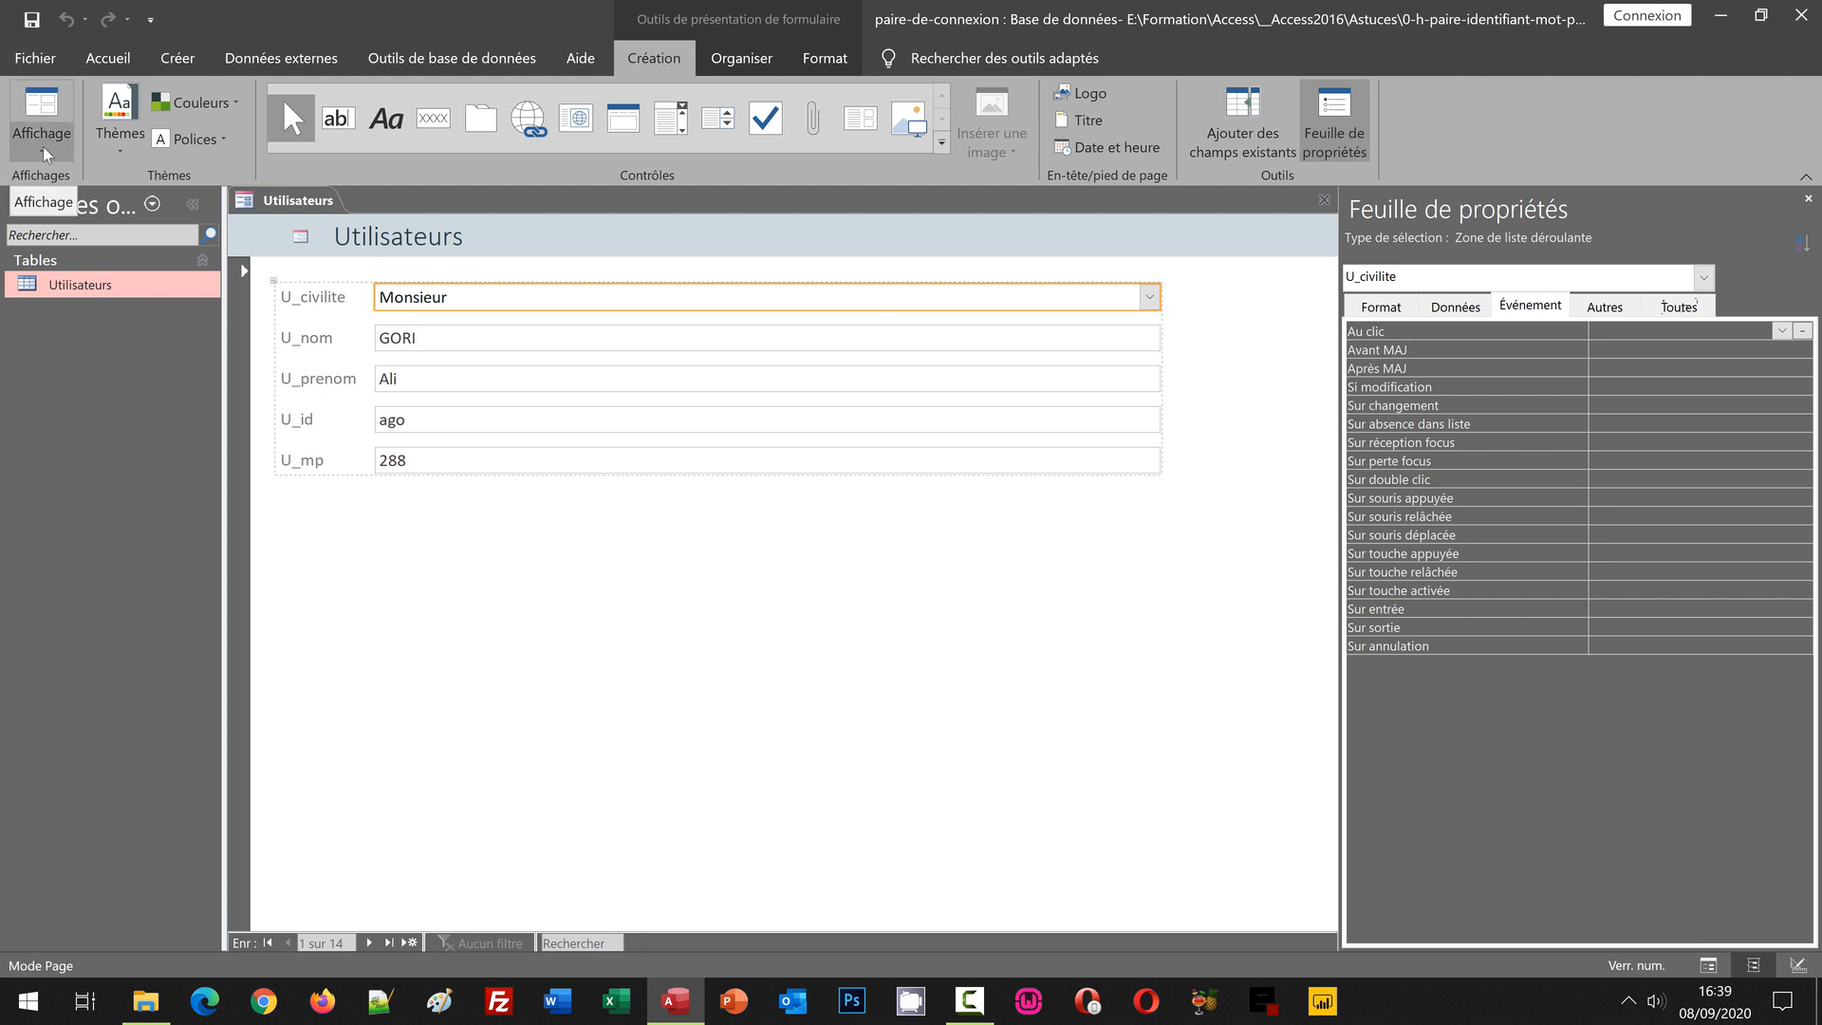
{"action": "left_click", "coordinate": [43, 152]}
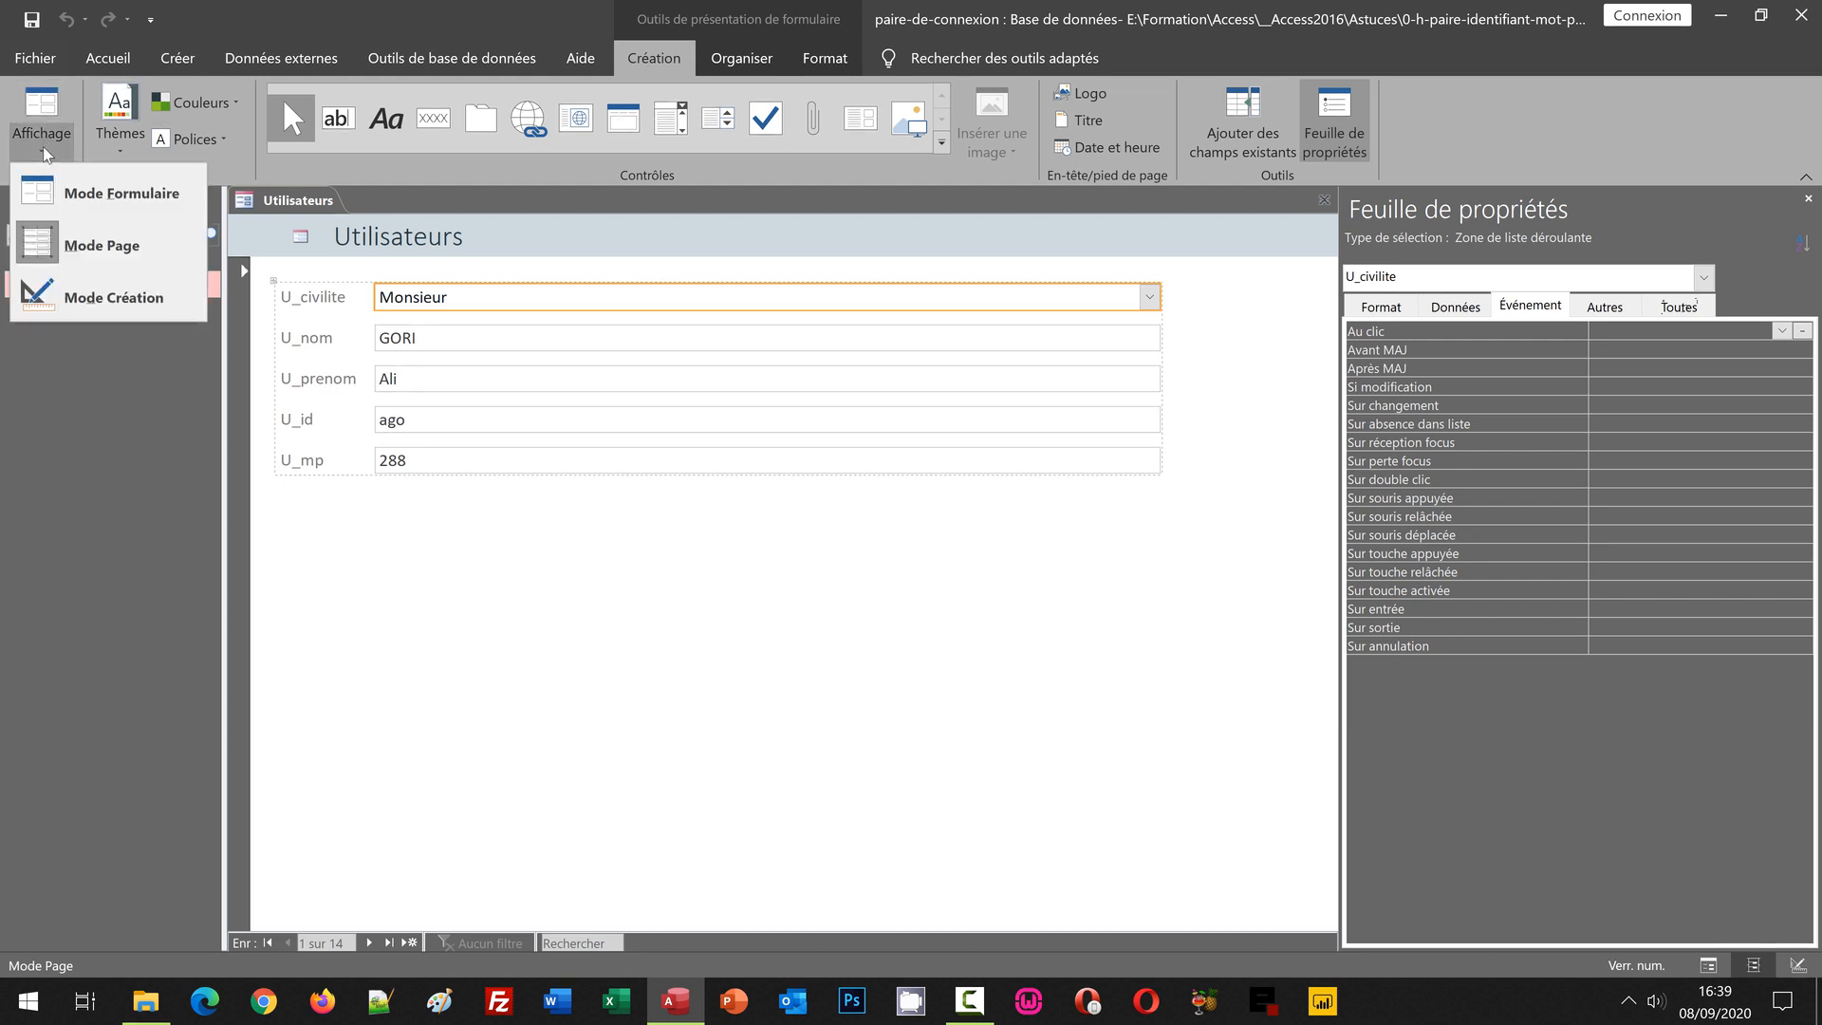
{"action": "left_click", "coordinate": [112, 197]}
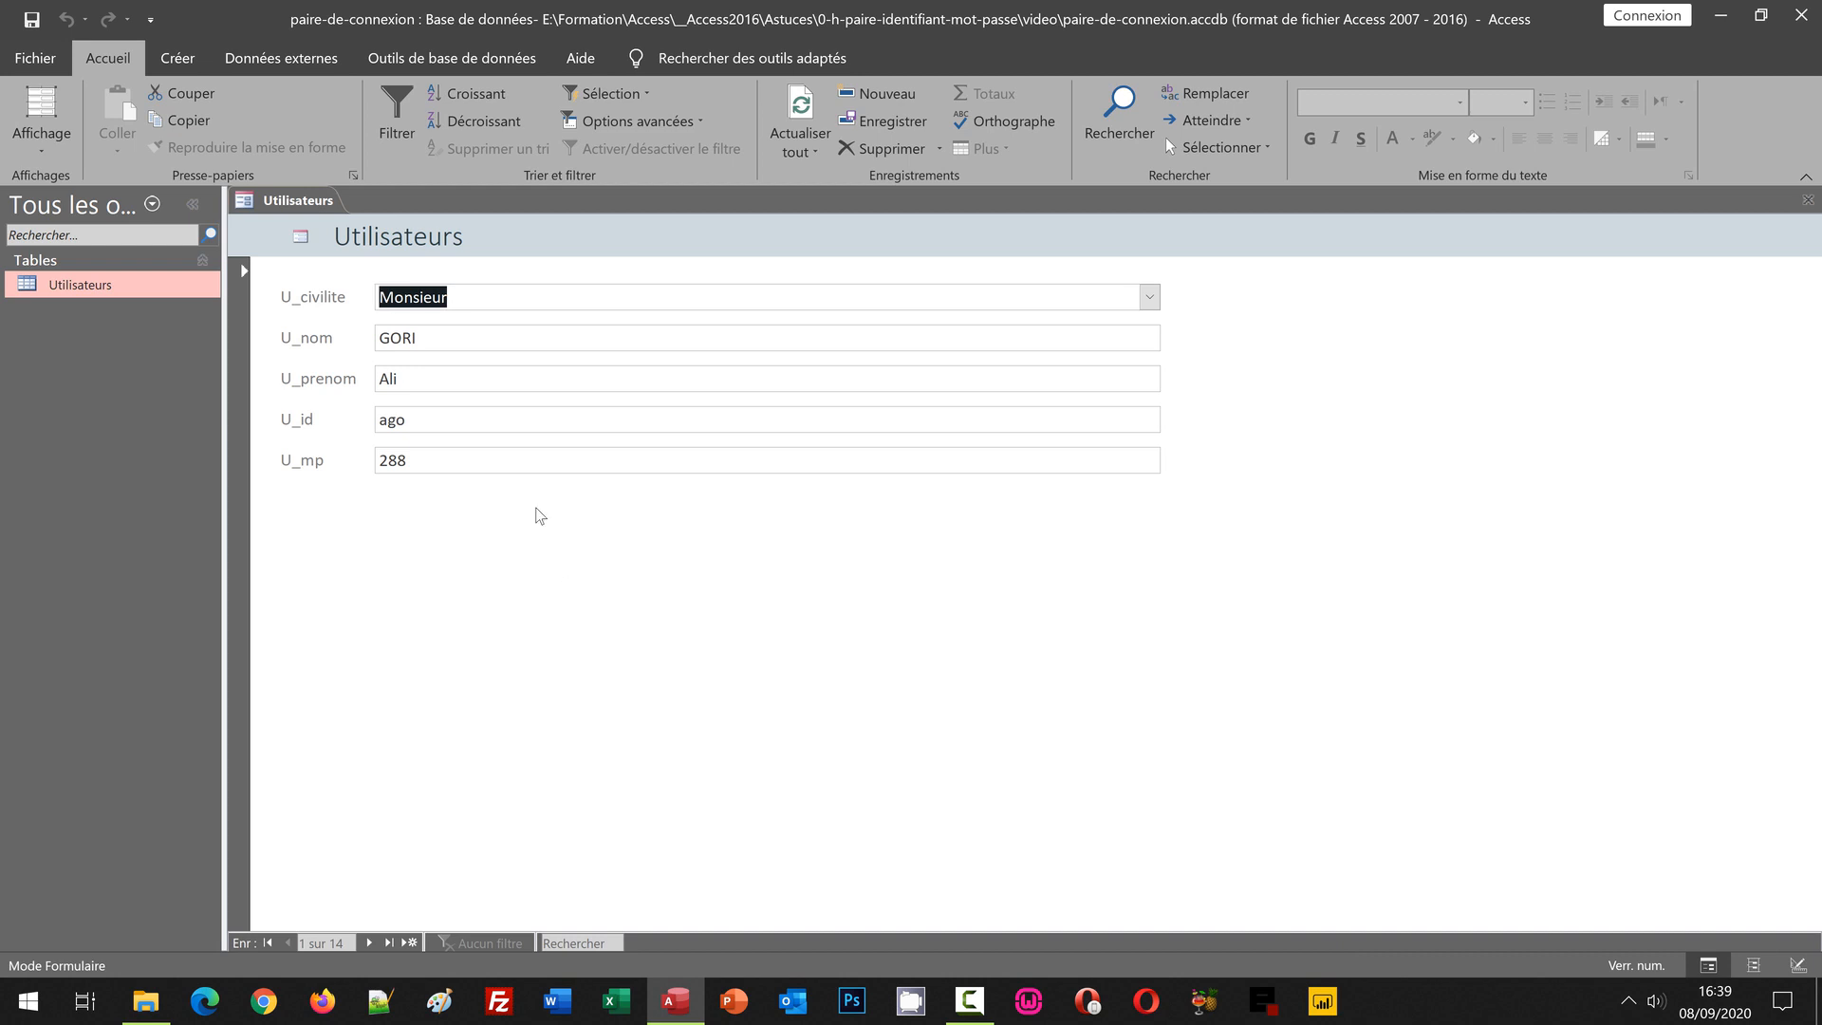
Step: Try cst/878 in the form, cancel the refused duplicate, and reopen the Utilisateurs table
{"action": "left_click", "coordinate": [353, 418]}
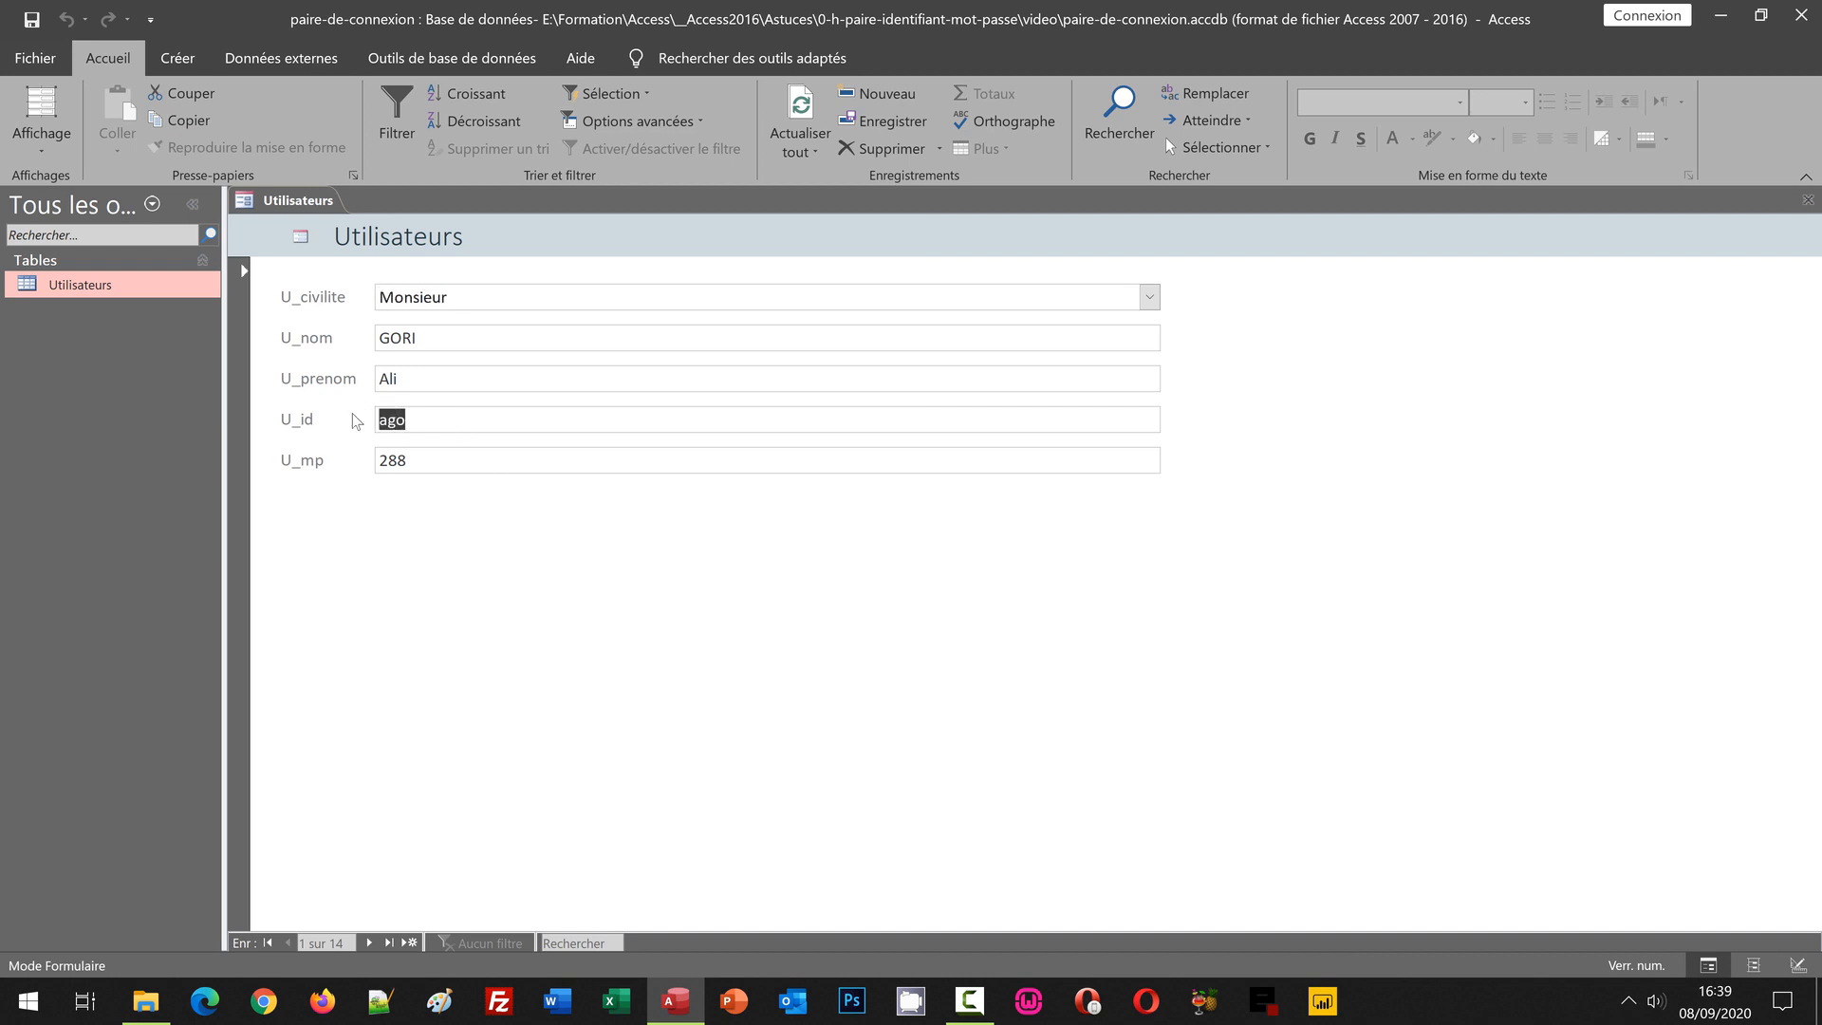
{"action": "type", "text": "cst"}
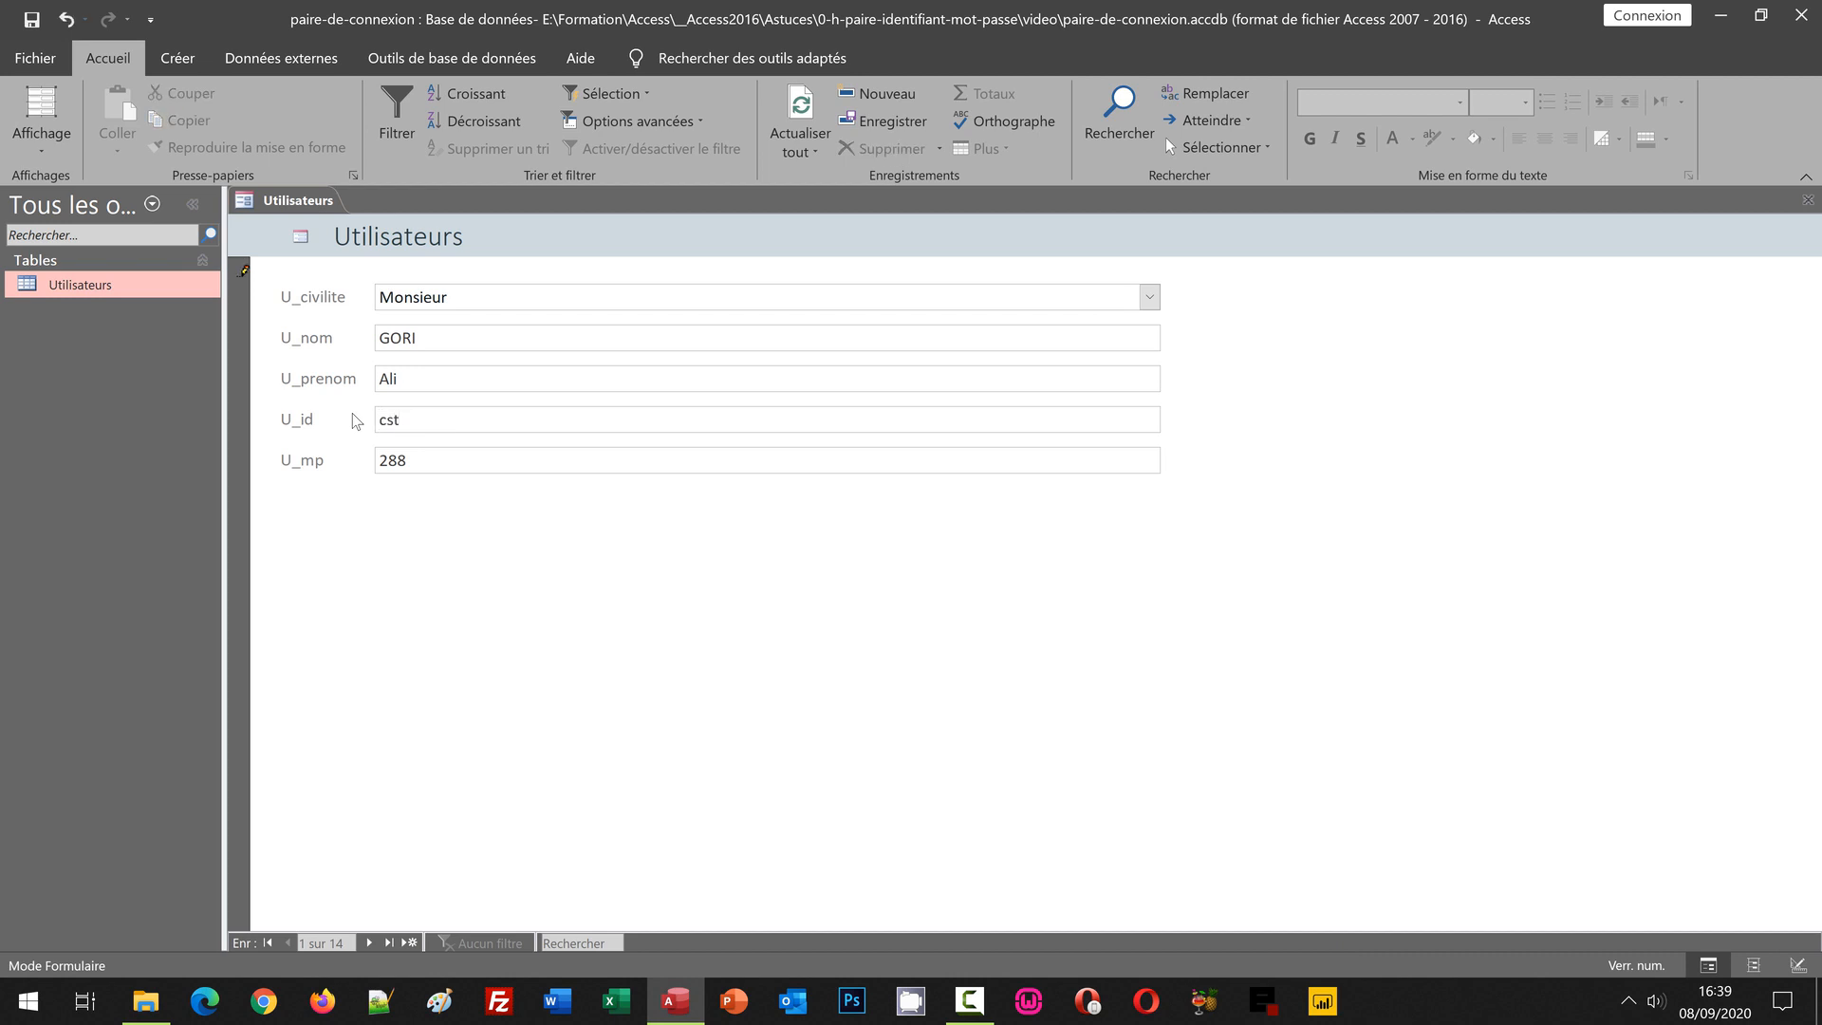
{"action": "key", "text": "Tab"}
{"action": "type", "text": "878"}
{"action": "key", "text": "Return"}
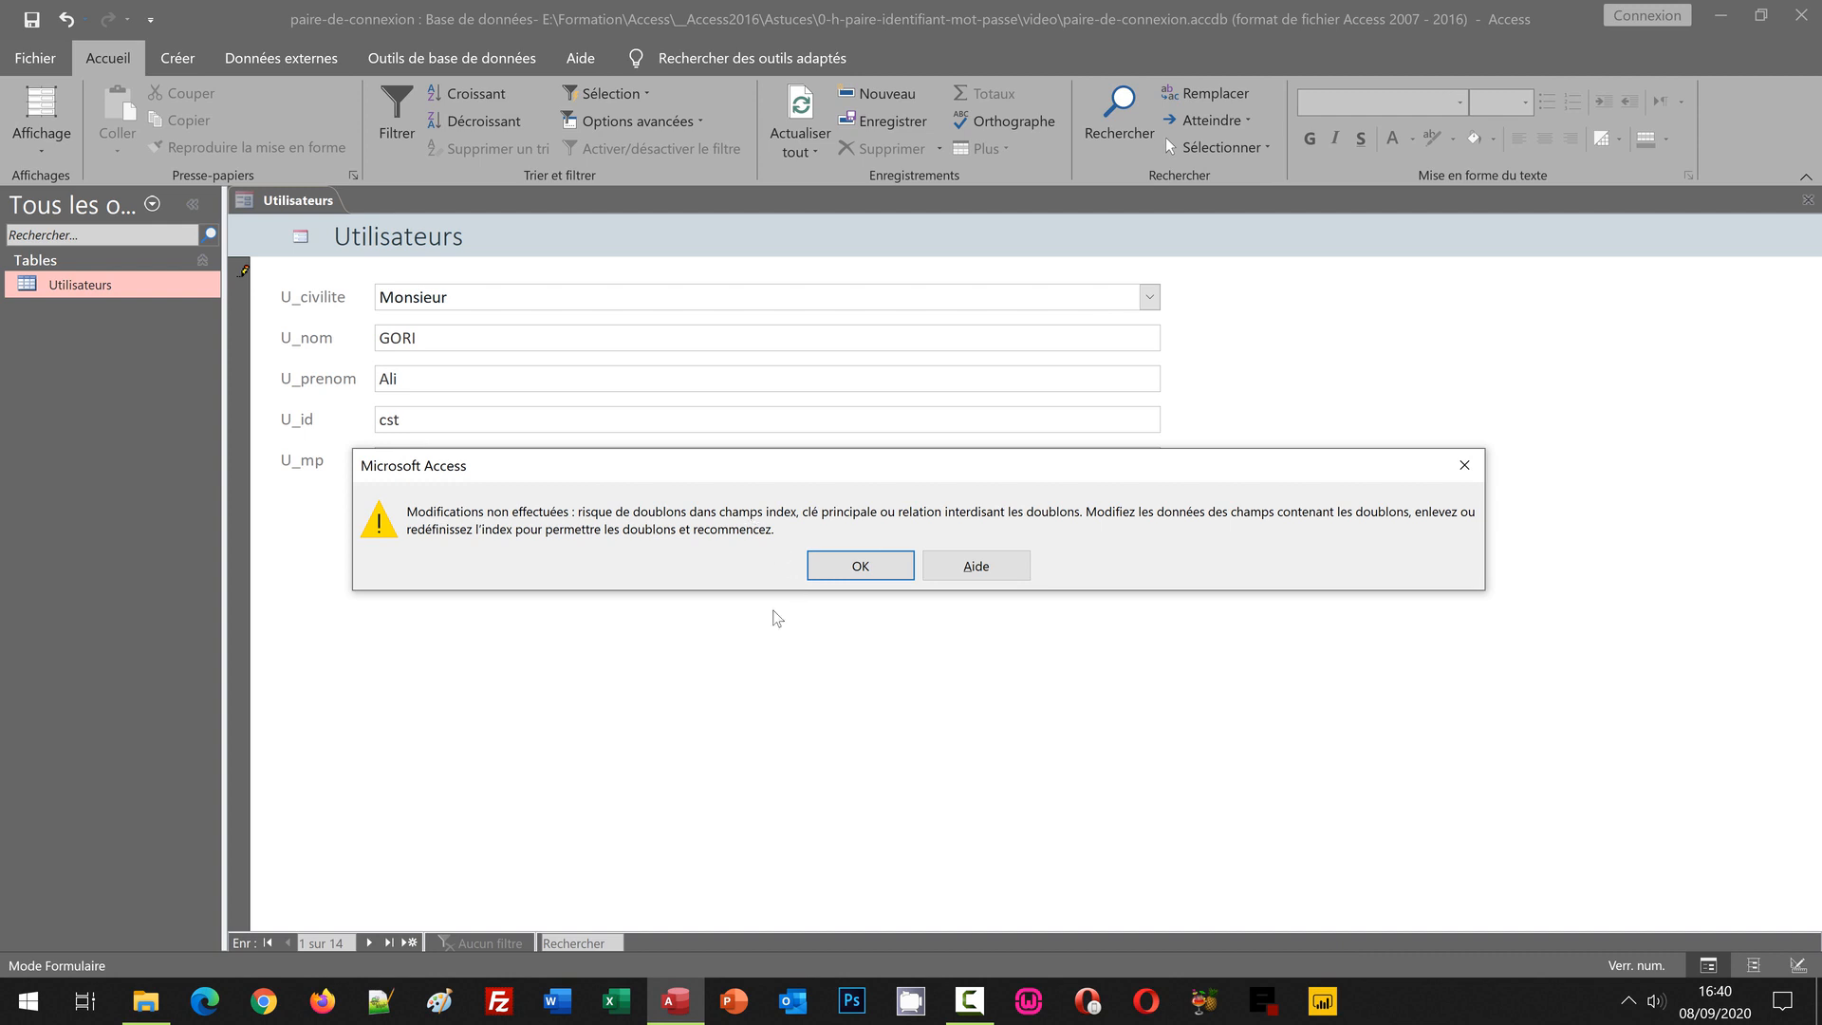
{"action": "left_click", "coordinate": [884, 569]}
{"action": "key", "text": "Escape"}
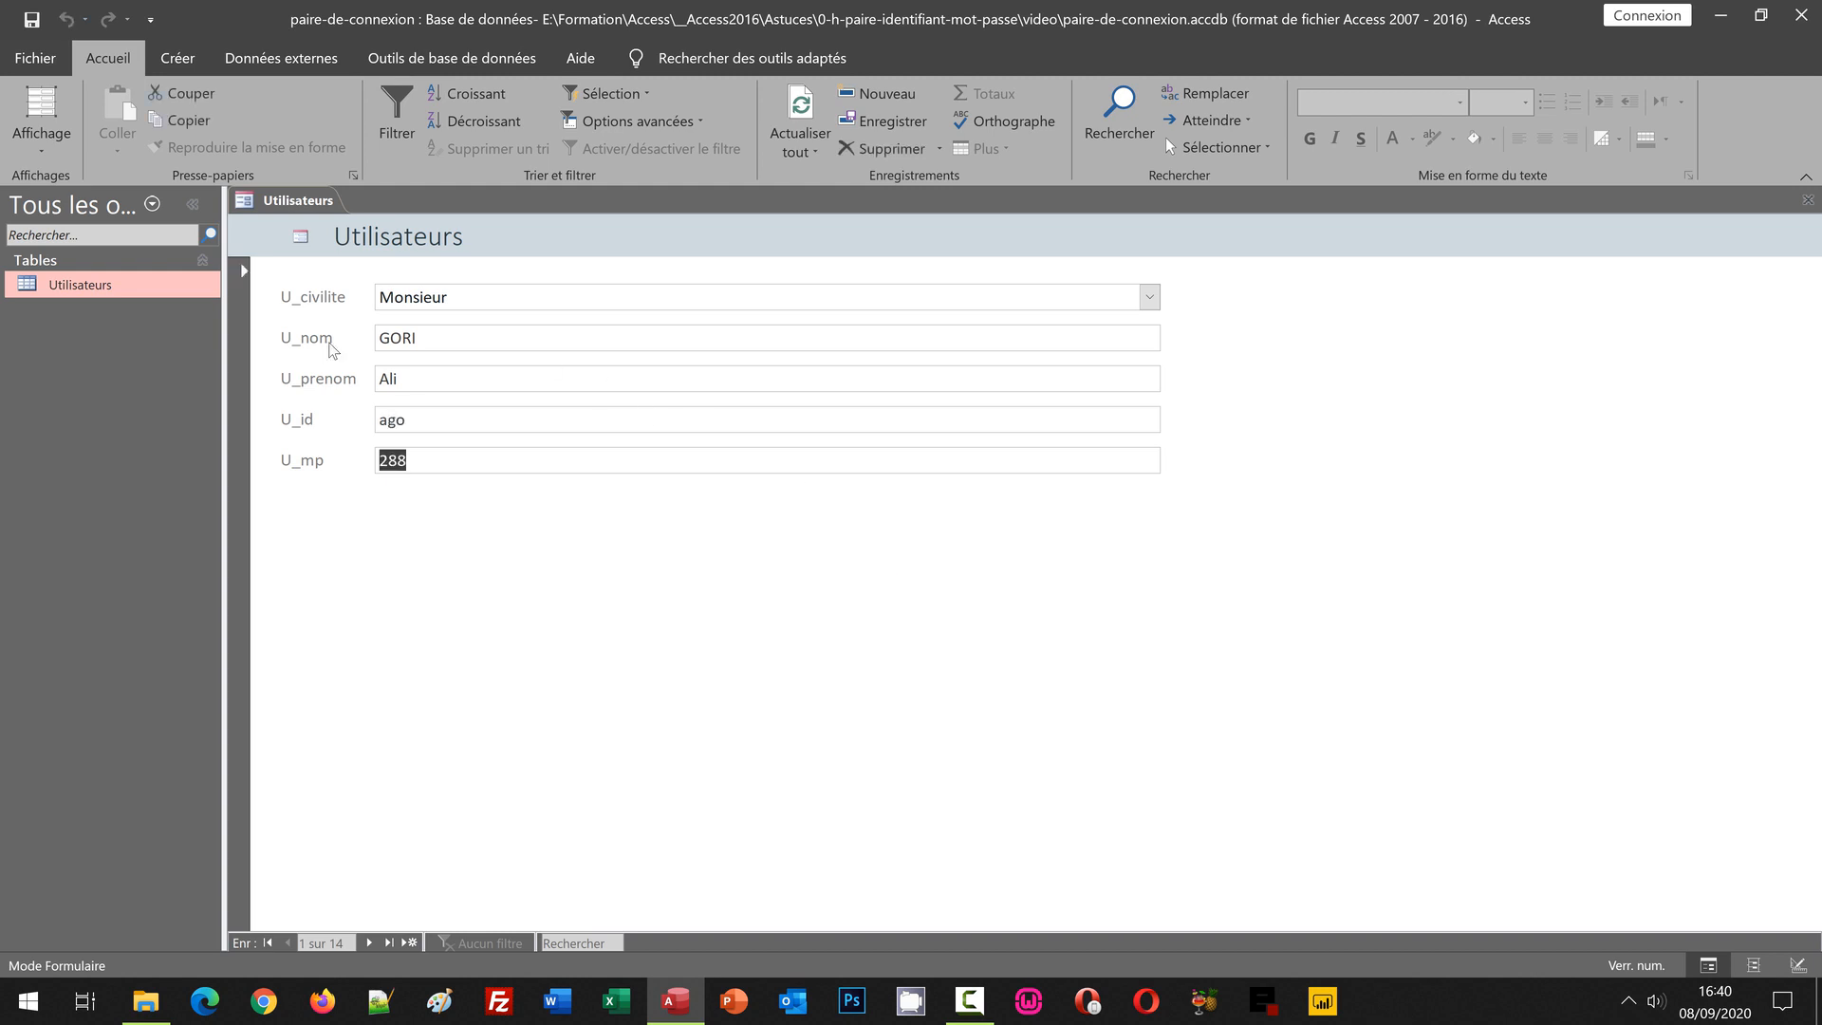
{"action": "double_click", "coordinate": [84, 289]}
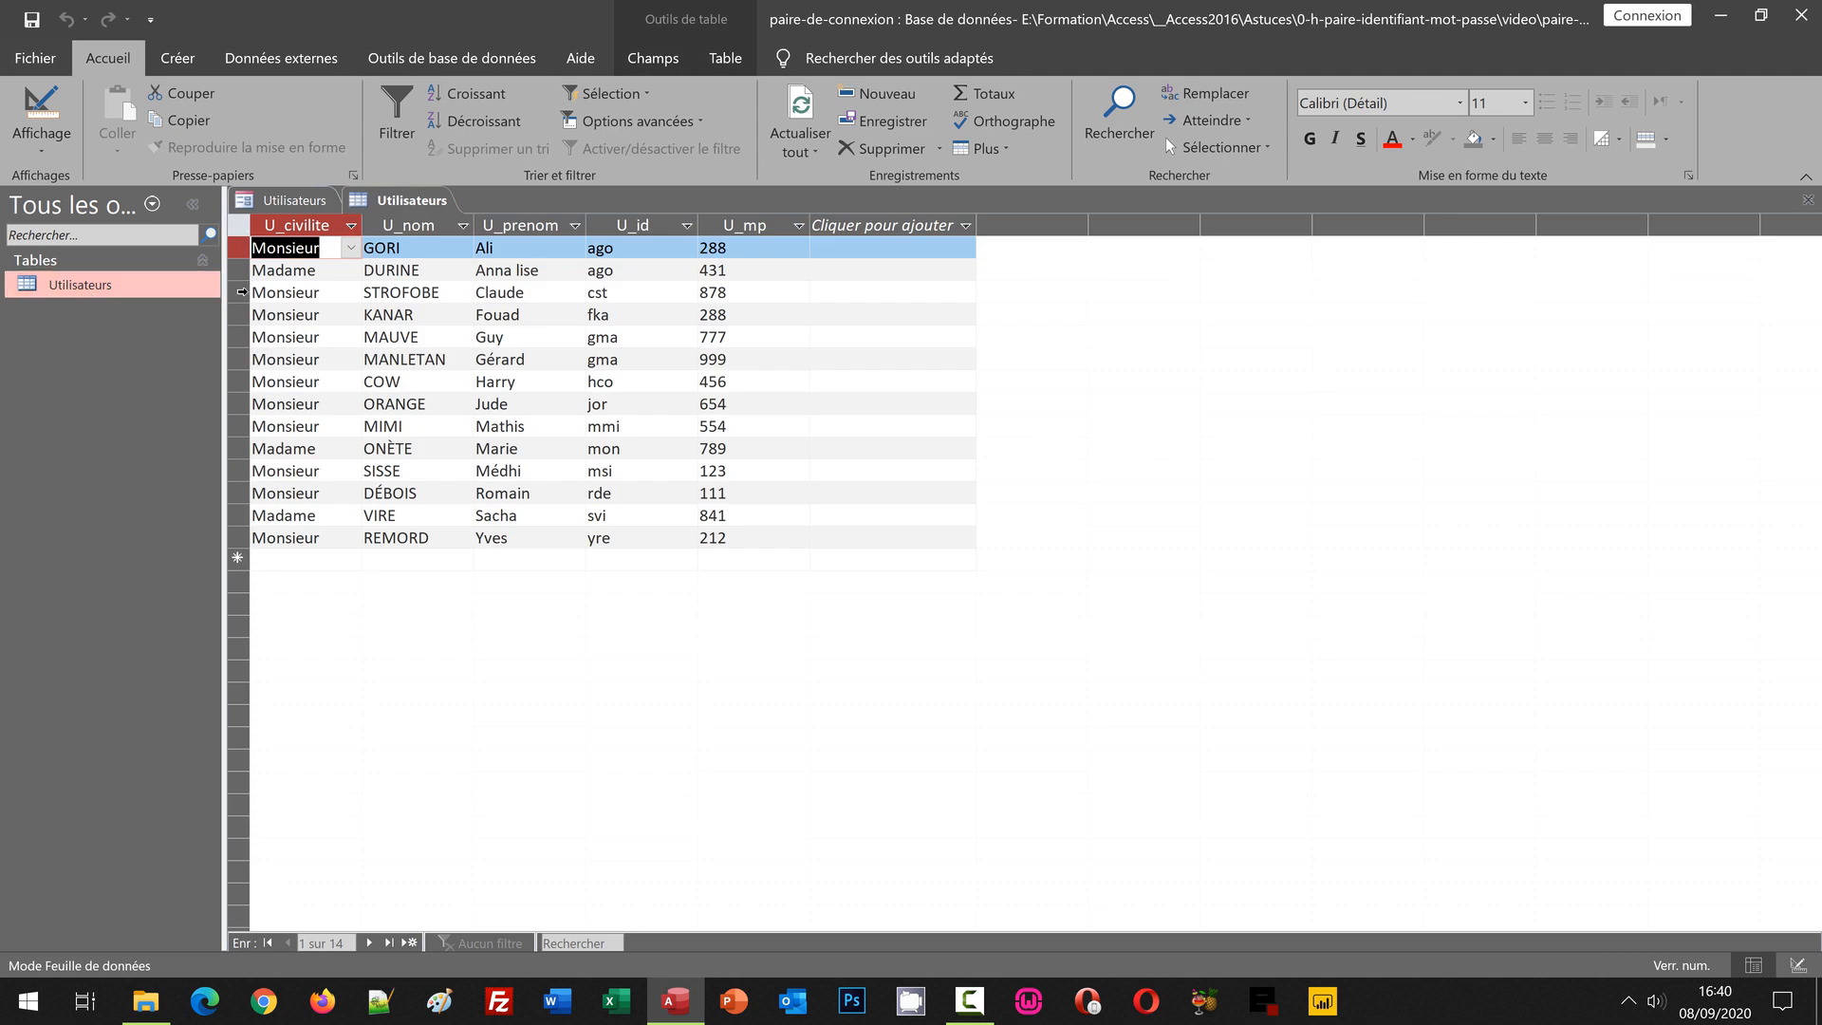
{"action": "left_click", "coordinate": [243, 293]}
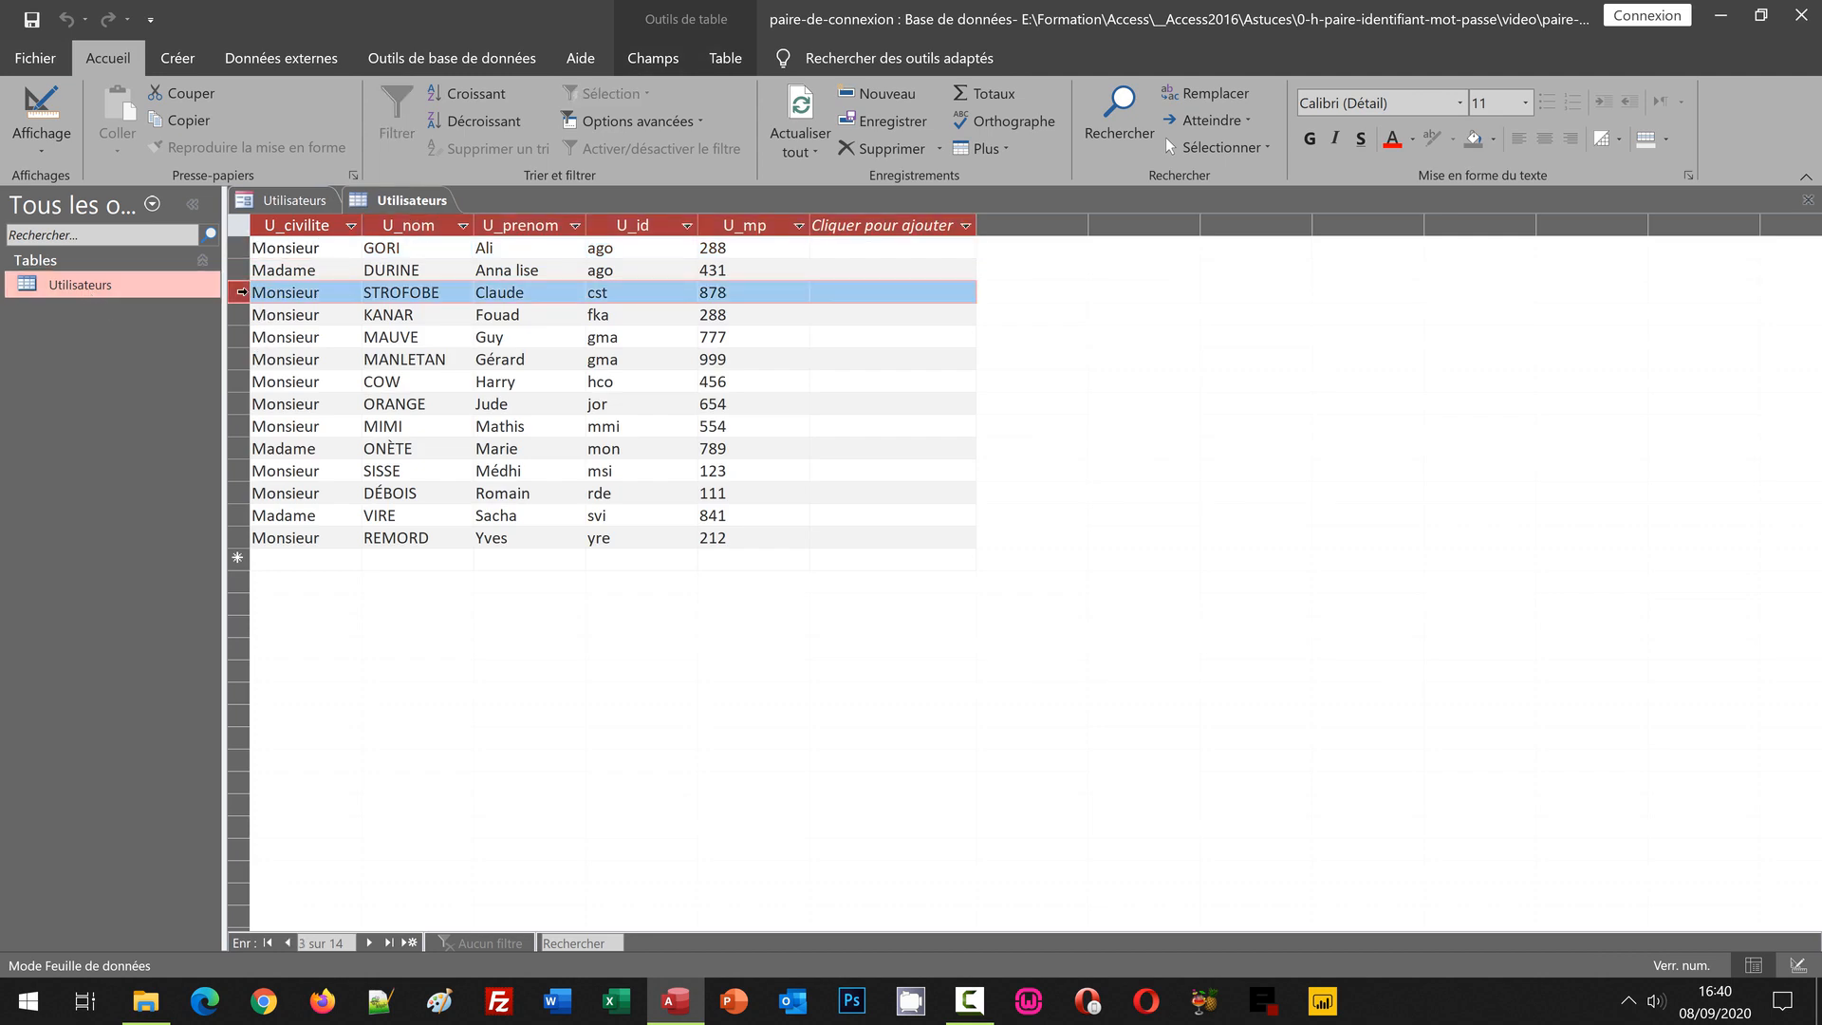